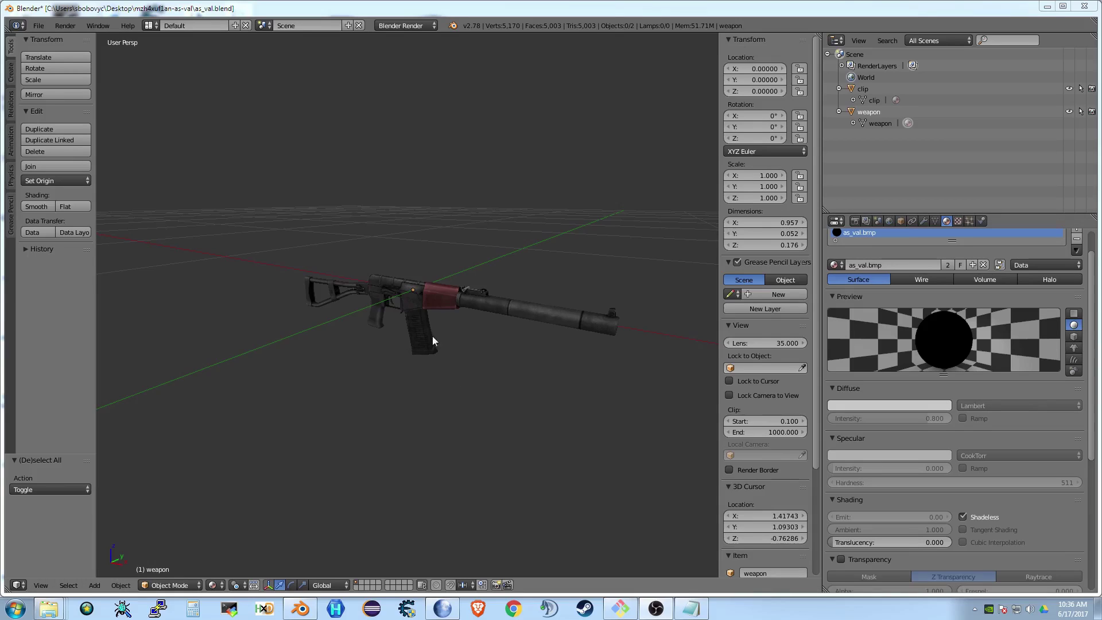
# Step: Parent the clip to the weapon with Keep Transform, then deselect the clip, leaving the weapon selected
pyautogui.rightClick(449, 298)
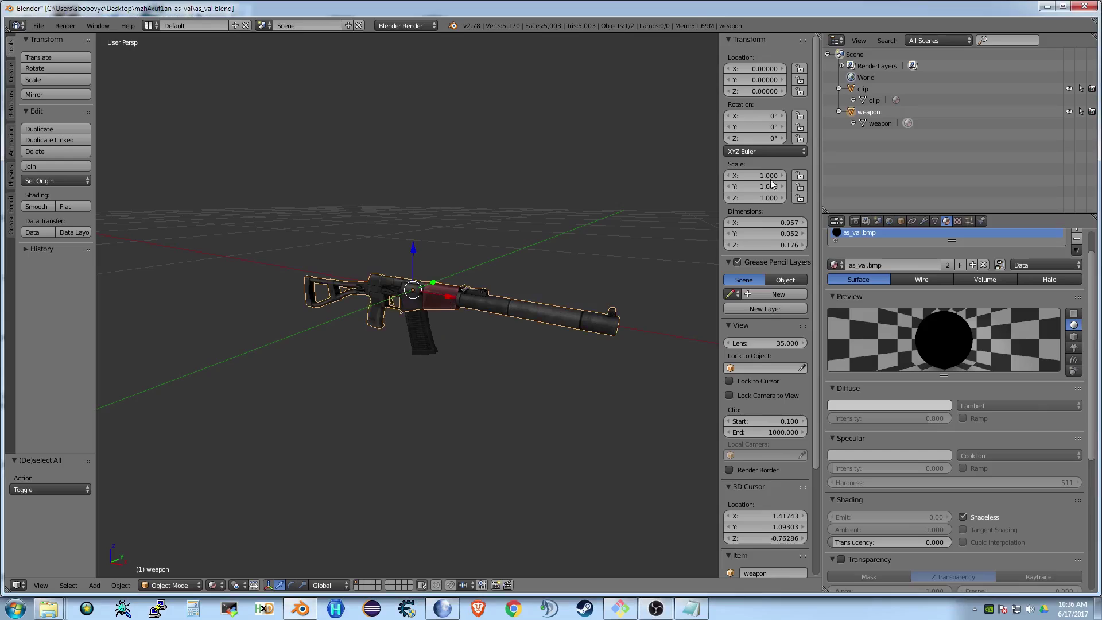
pyautogui.rightClick(423, 342)
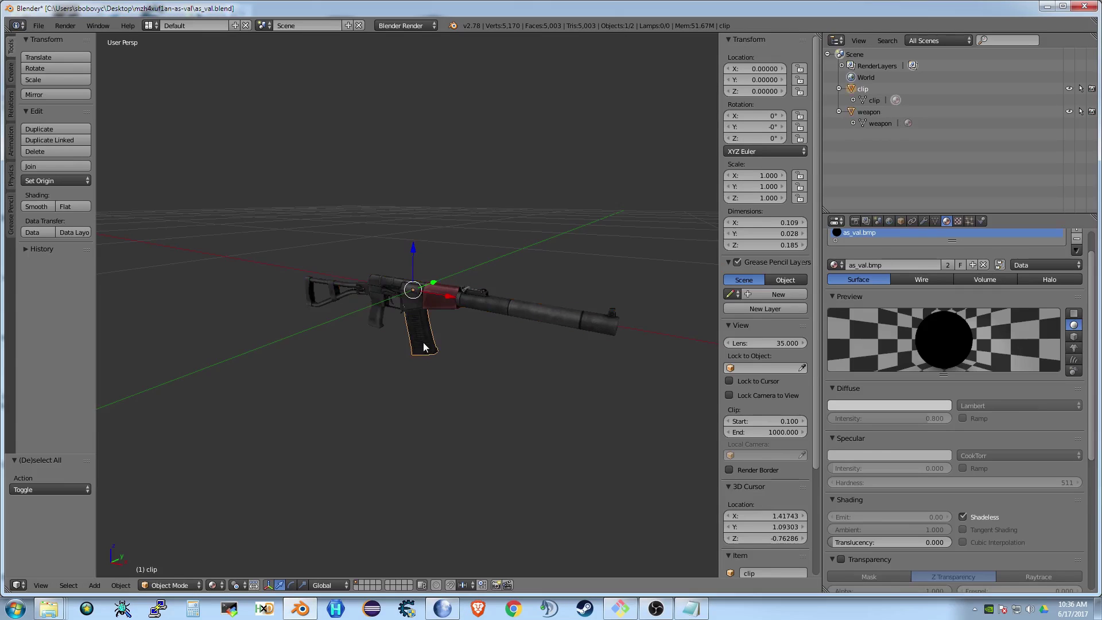
pyautogui.keyDown('shift'); pyautogui.rightClick(440, 294); pyautogui.keyUp('shift')
pyautogui.click(120, 584)
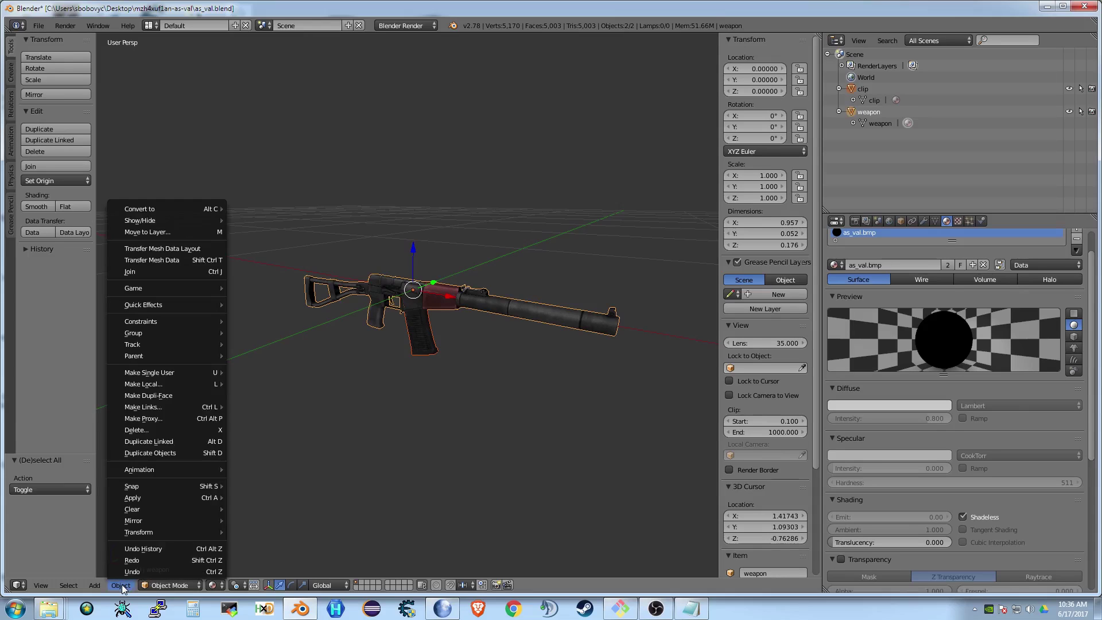
pyautogui.moveTo(169, 357)
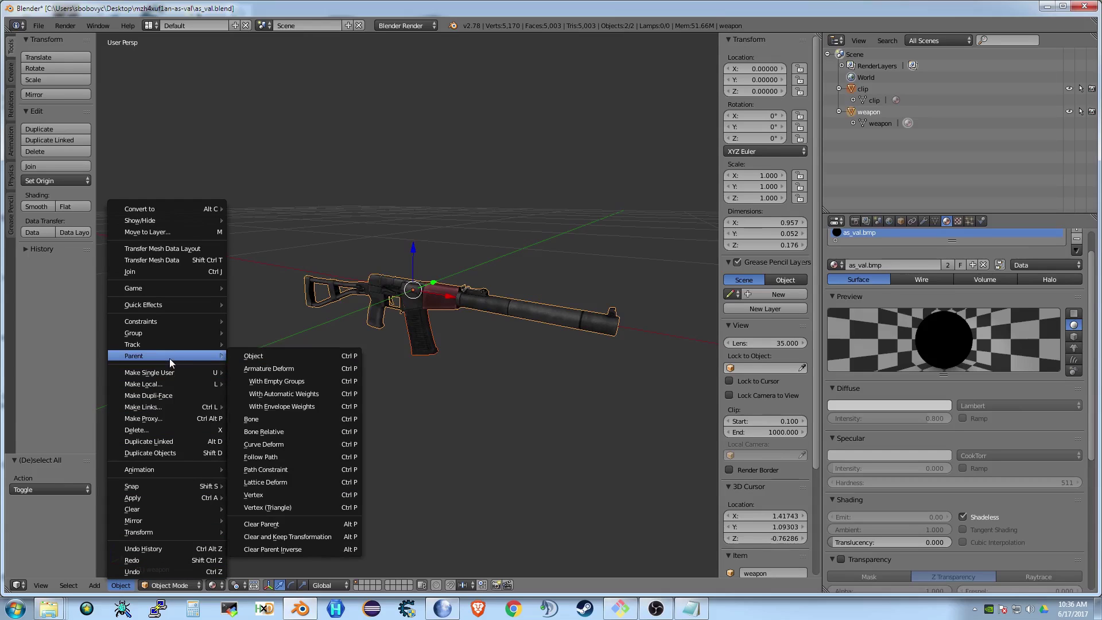
pyautogui.click(250, 356)
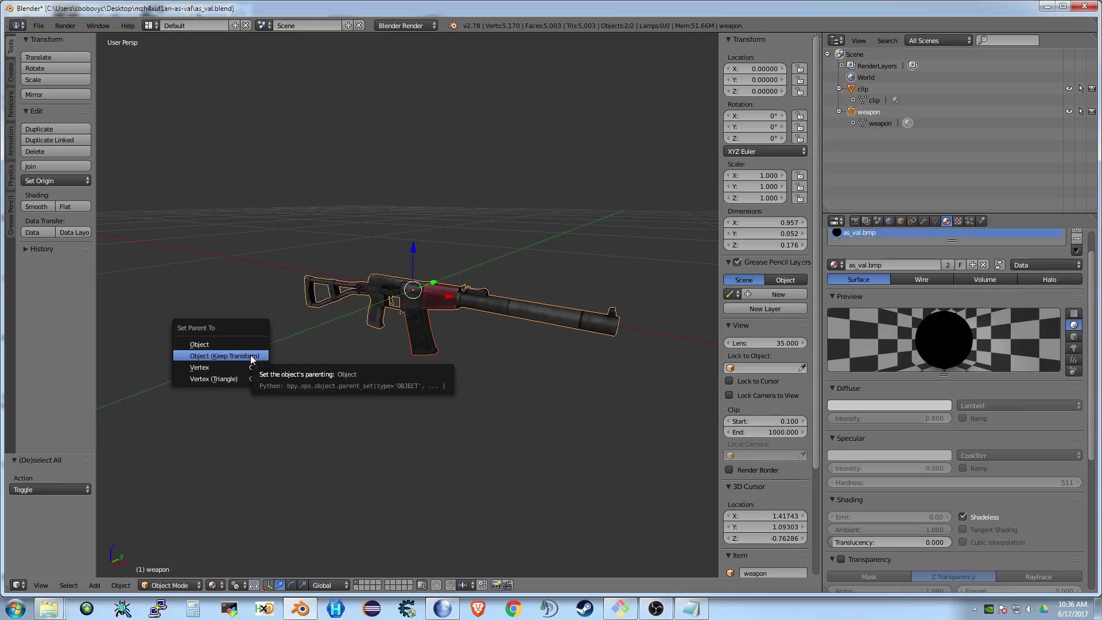
pyautogui.click(219, 356)
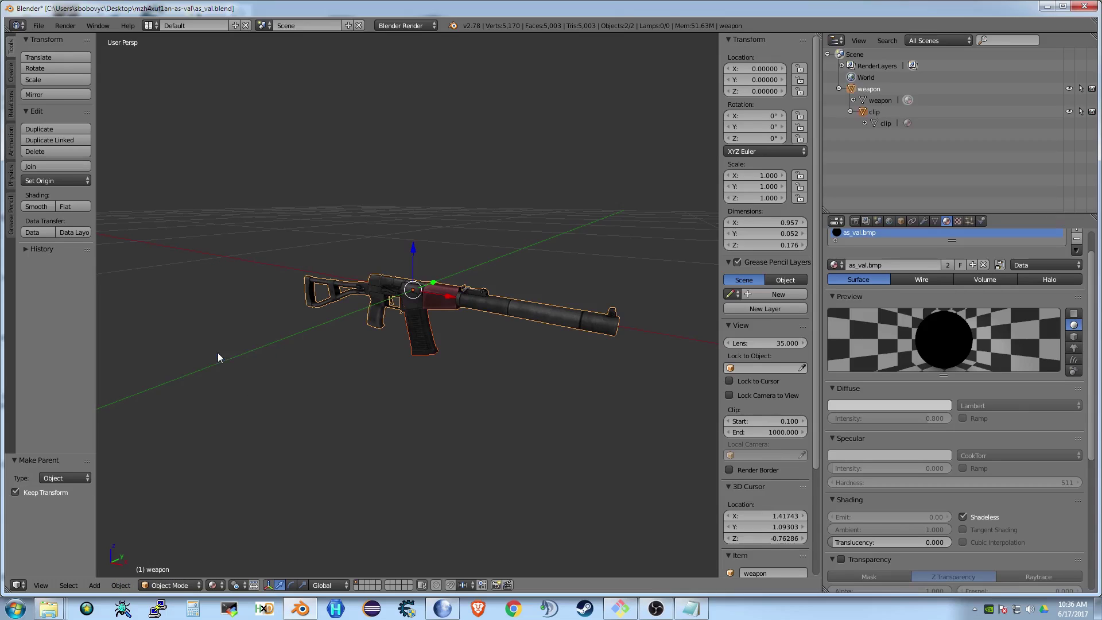
pyautogui.moveTo(362, 364); pyautogui.dragTo(388, 359, button='middle')
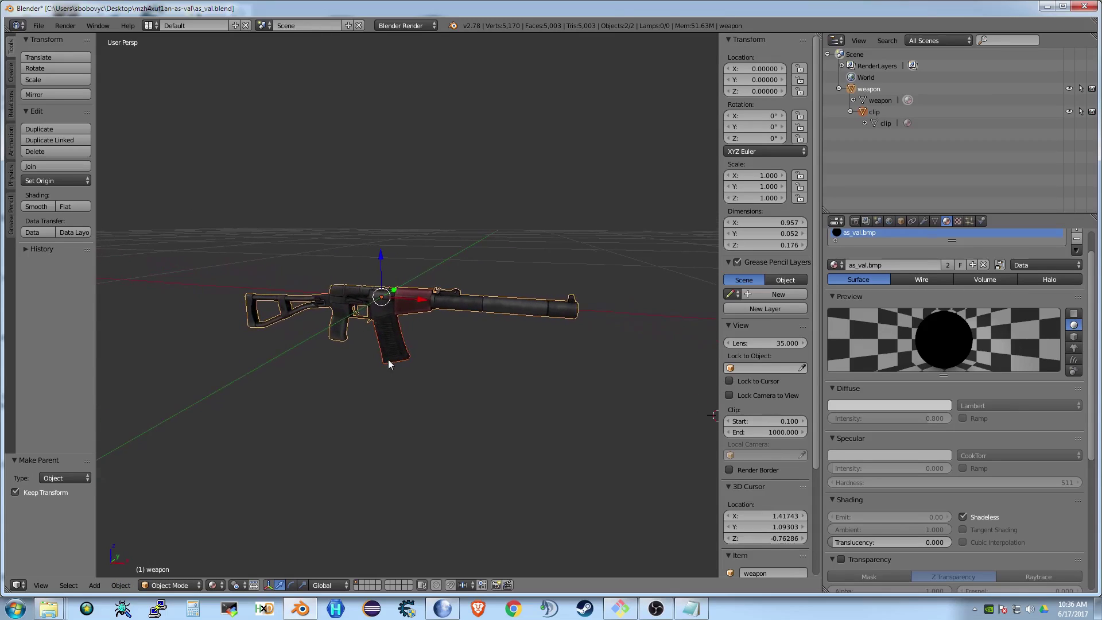
pyautogui.rightClick(422, 312)
pyautogui.moveTo(446, 355); pyautogui.dragTo(435, 358, button='middle')
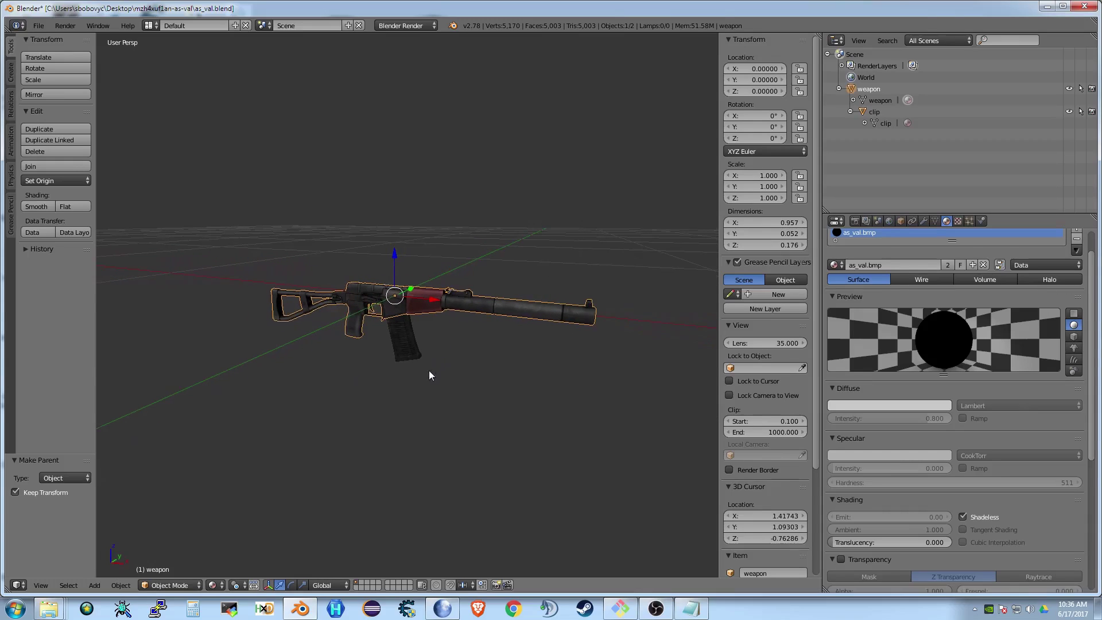
# Step: Add a Single Arrow empty and set its display size to 0.1
pyautogui.click(95, 584)
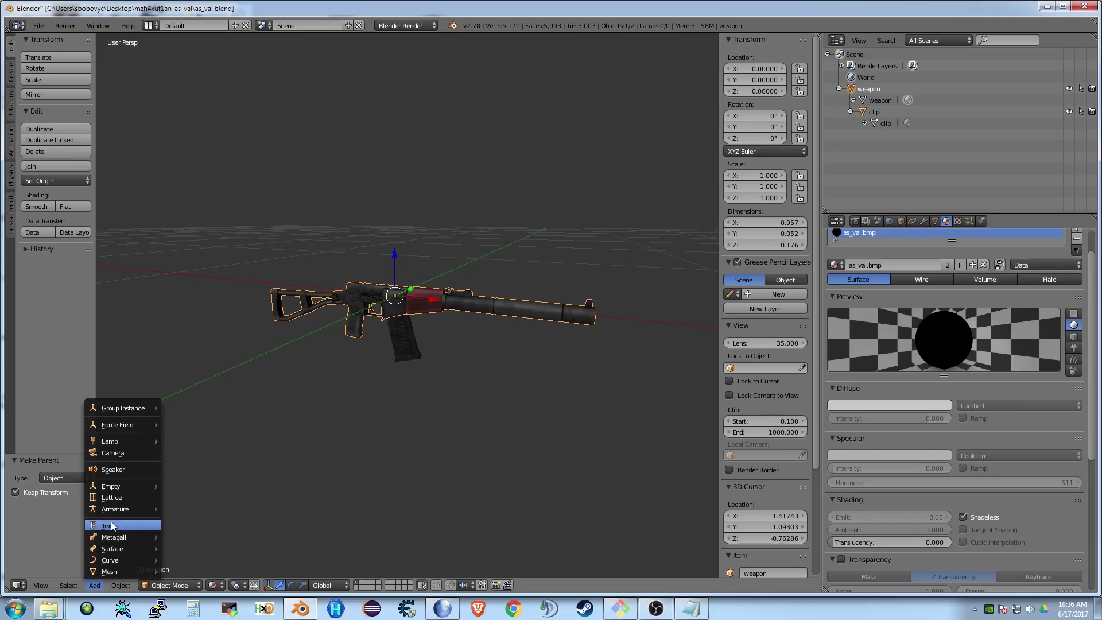
pyautogui.moveTo(121, 487)
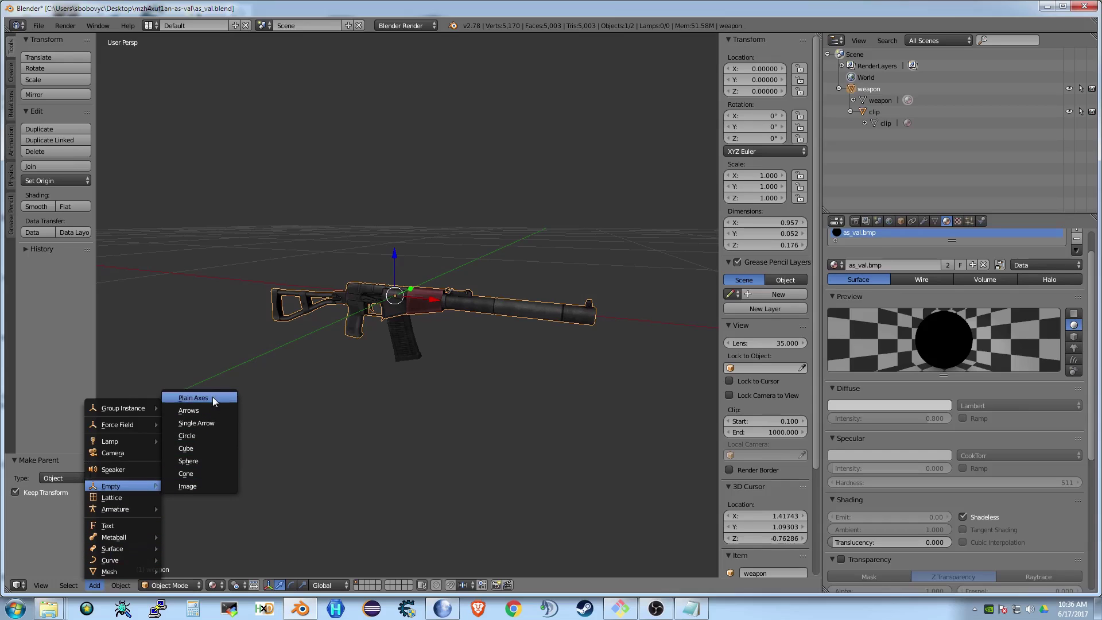
pyautogui.click(206, 421)
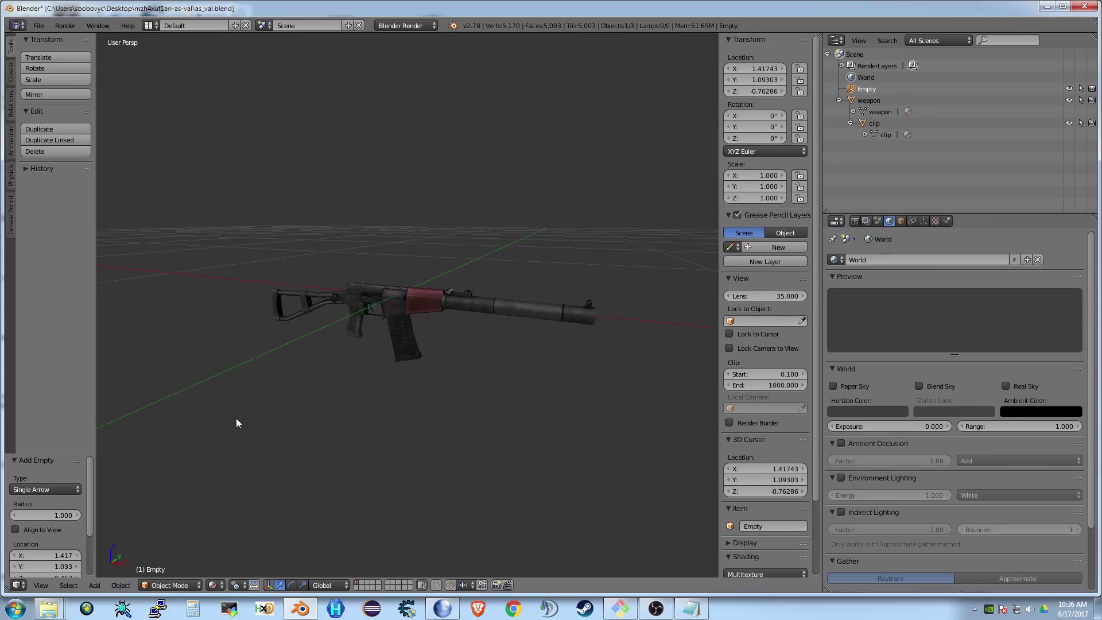
pyautogui.scroll(-5, 520, 425)
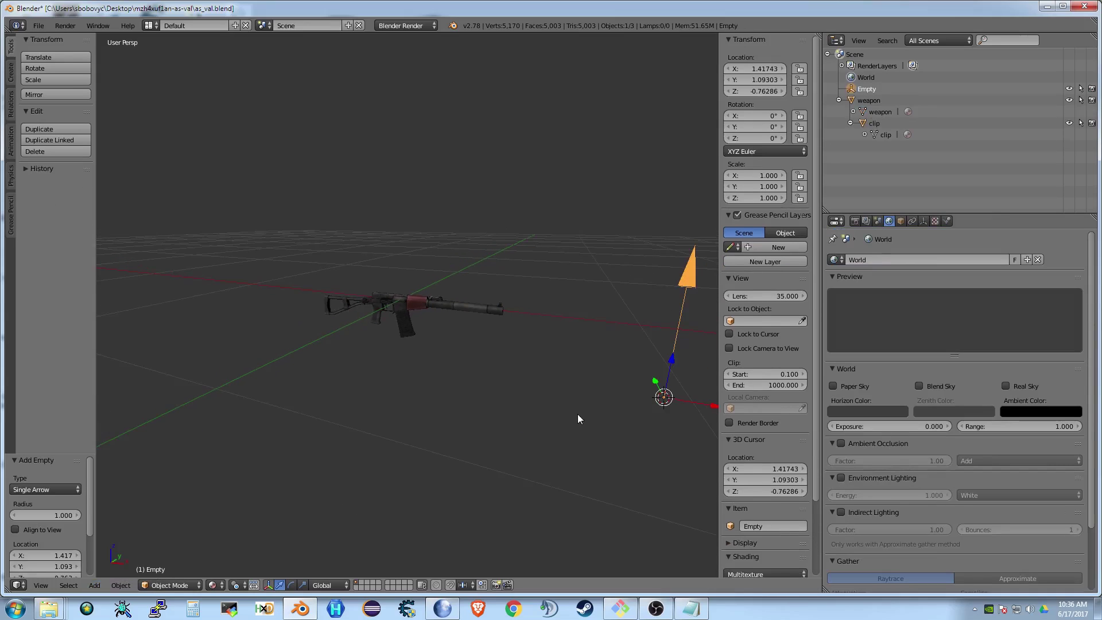
pyautogui.click(922, 221)
pyautogui.click(890, 286)
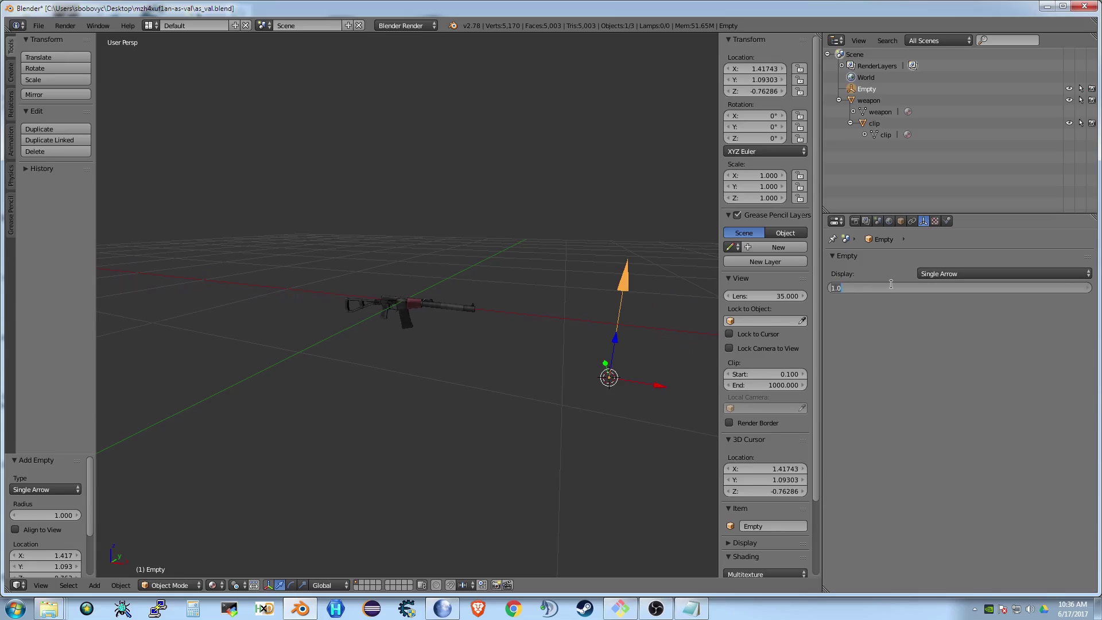
pyautogui.write('0.1')
pyautogui.press('Return')
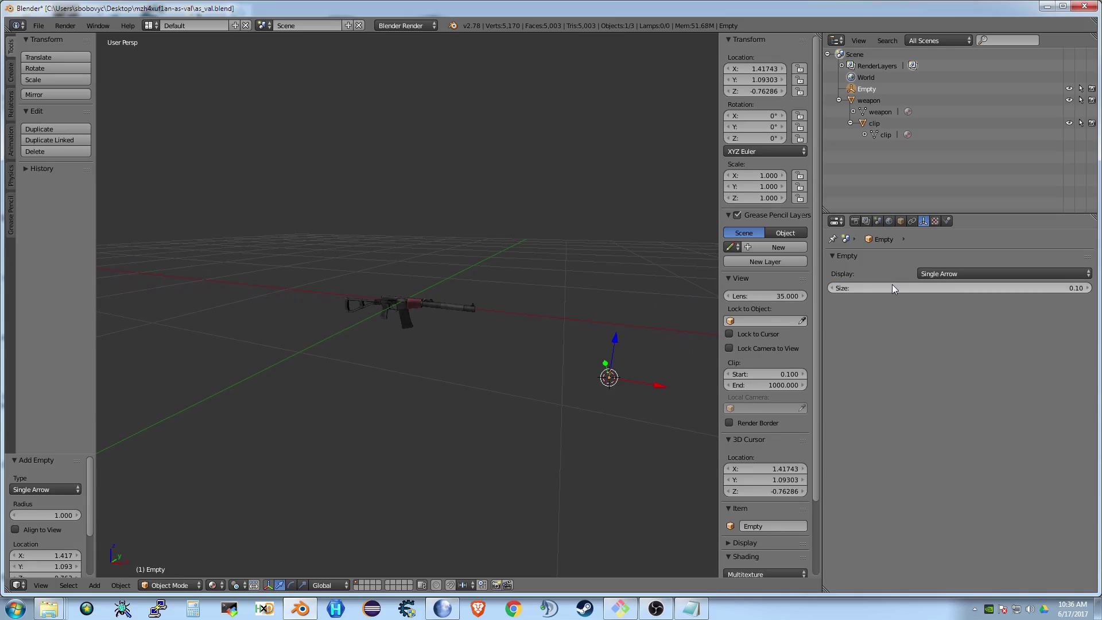
# Step: Set the empty's location to X 0, Y 0, Z 0 so it sits on the weapon
pyautogui.moveTo(514, 359); pyautogui.dragTo(546, 328, button='middle')
pyautogui.press('g')
pyautogui.click(480, 293)
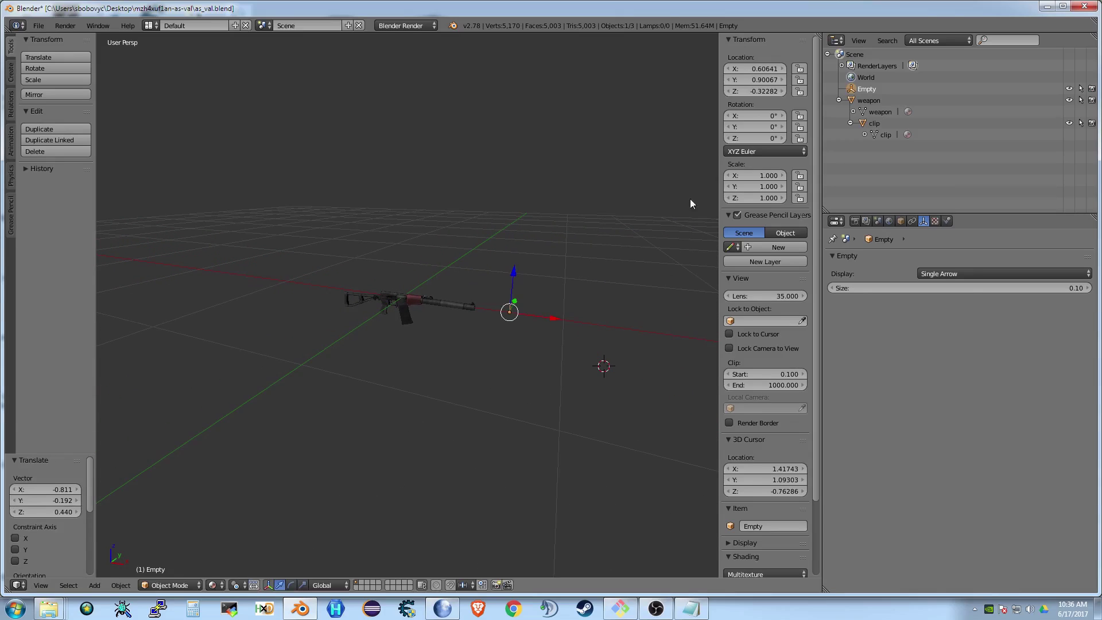
pyautogui.write('0')
pyautogui.press('Return')
pyautogui.click(760, 79)
pyautogui.write('00000')
pyautogui.press('Return')
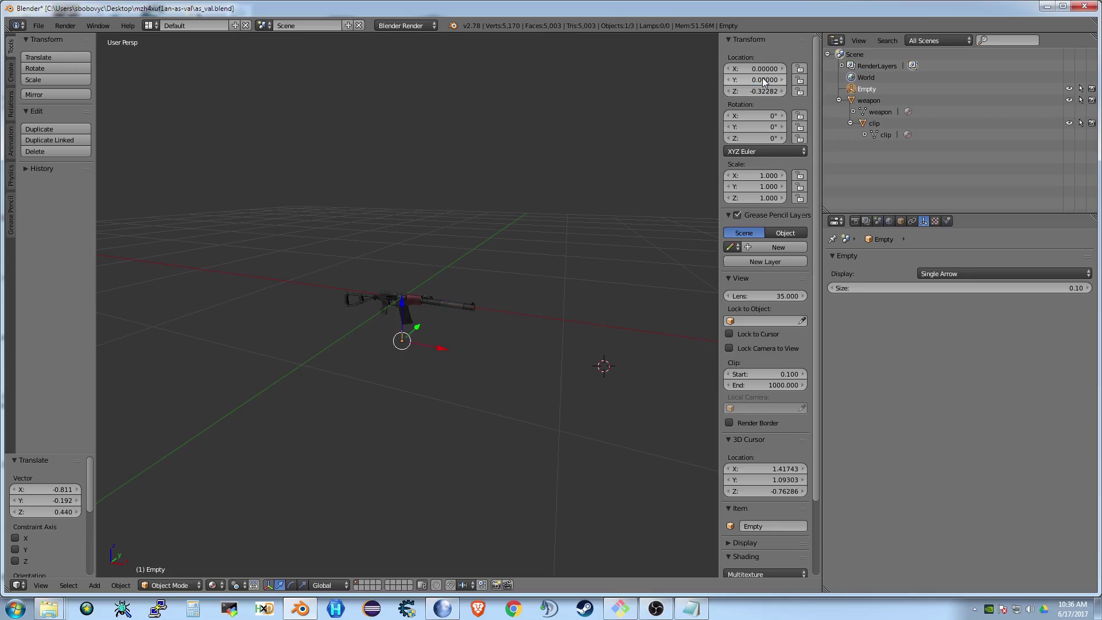
pyautogui.click(763, 90)
pyautogui.write('0')
pyautogui.press('Return')
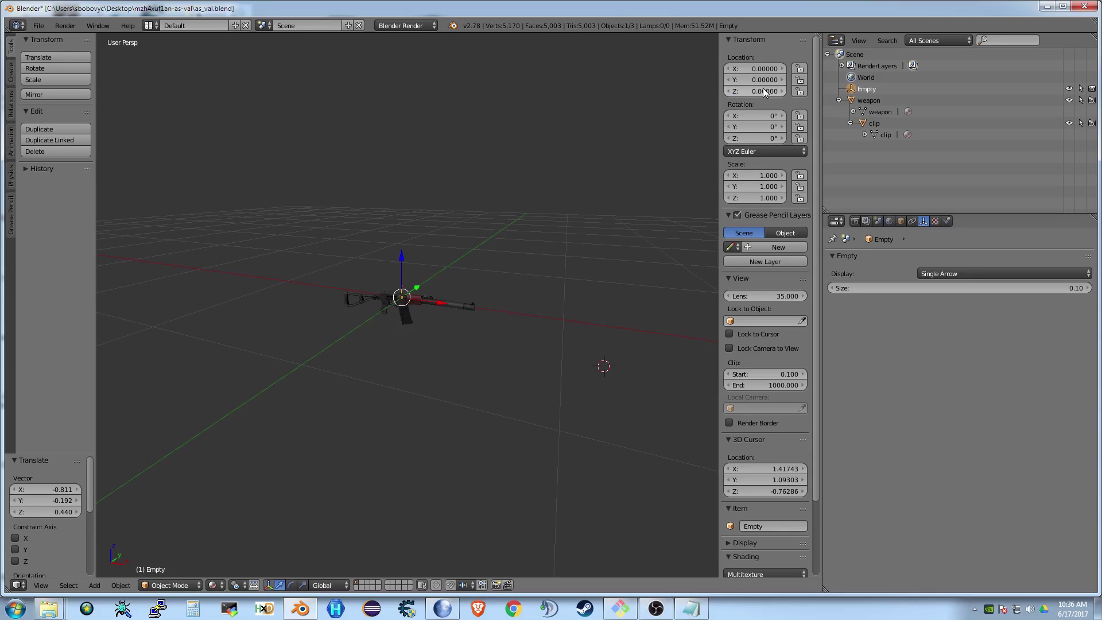
pyautogui.scroll(2, 488, 299)
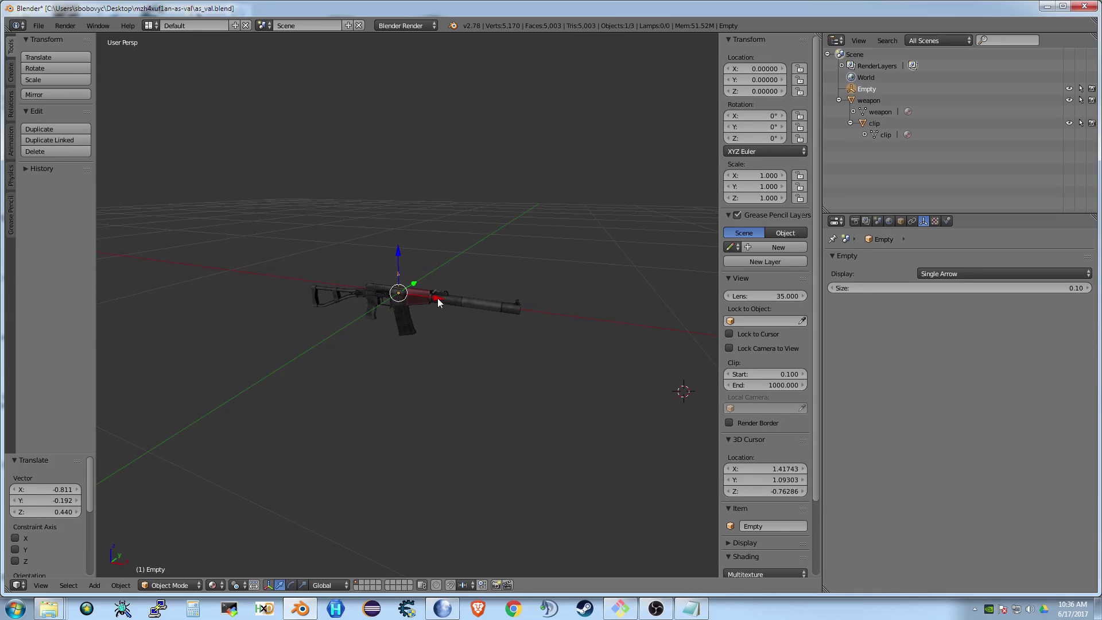
# Step: Slide the empty along X to the muzzle and rotate it 90° about Y to point forward
pyautogui.press('g')
pyautogui.press('x')
pyautogui.click(559, 309)
pyautogui.keyDown('shift'); pyautogui.moveTo(576, 322); pyautogui.dragTo(424, 299, button='middle'); pyautogui.keyUp('shift')
pyautogui.scroll(4, 349, 279)
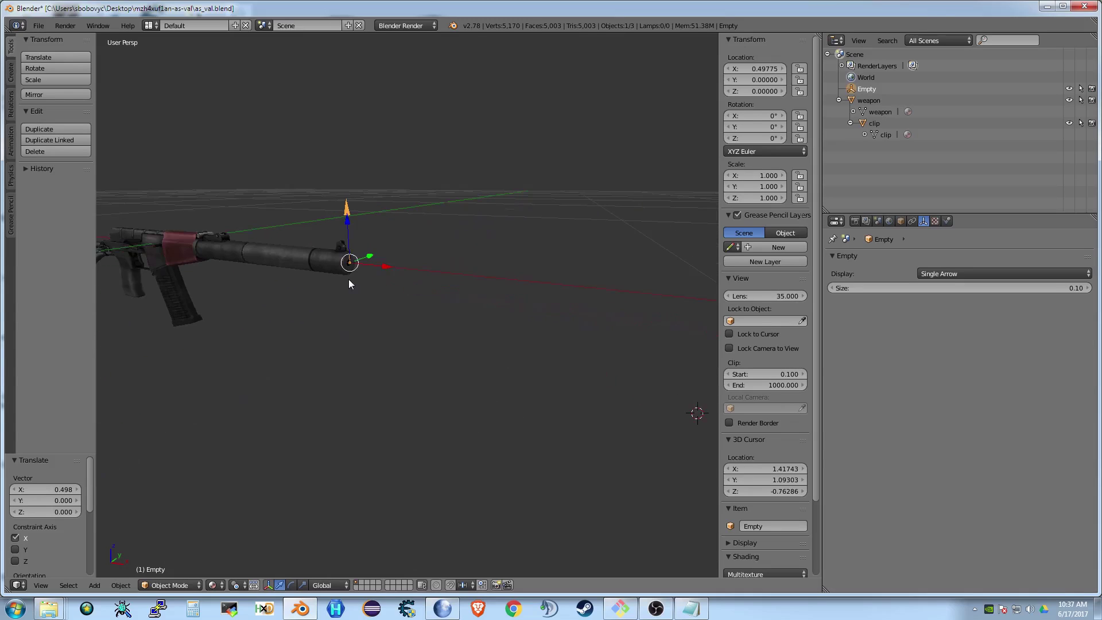
pyautogui.keyDown('shift'); pyautogui.moveTo(320, 286); pyautogui.dragTo(487, 336, button='middle'); pyautogui.keyUp('shift')
pyautogui.scroll(3, 437, 265)
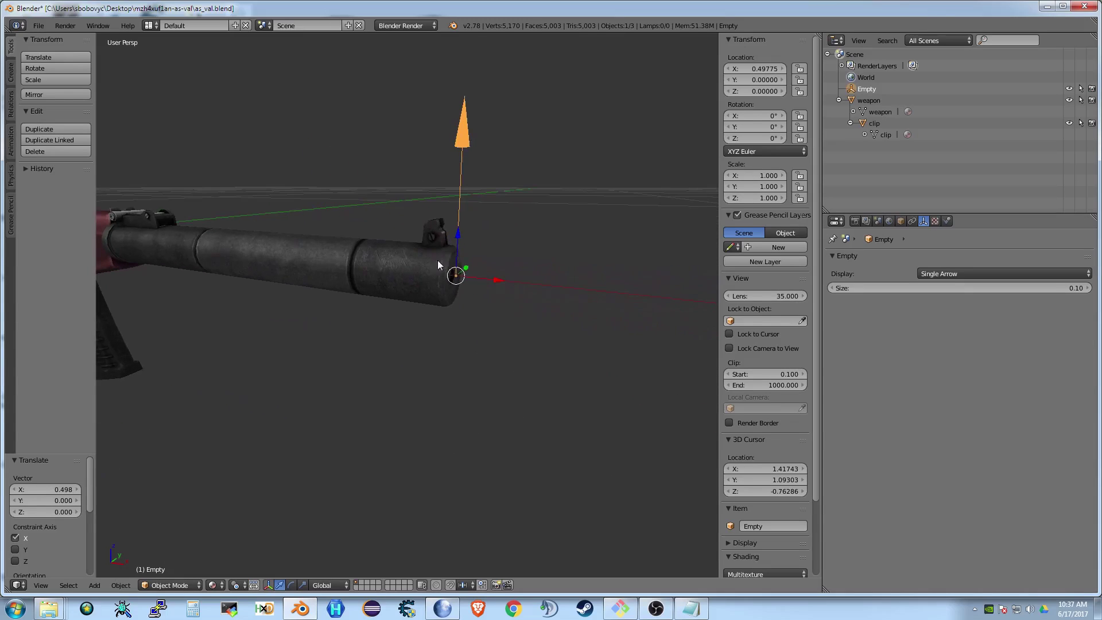
pyautogui.press('r')
pyautogui.press('y')
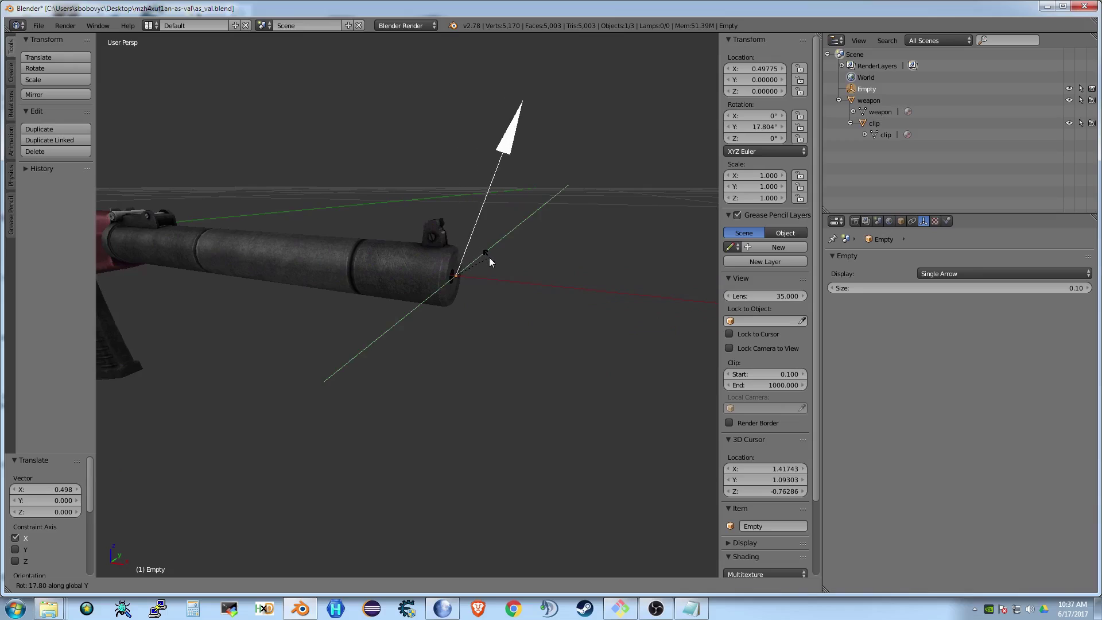
pyautogui.press('9')
pyautogui.press('0')
pyautogui.press('Return')
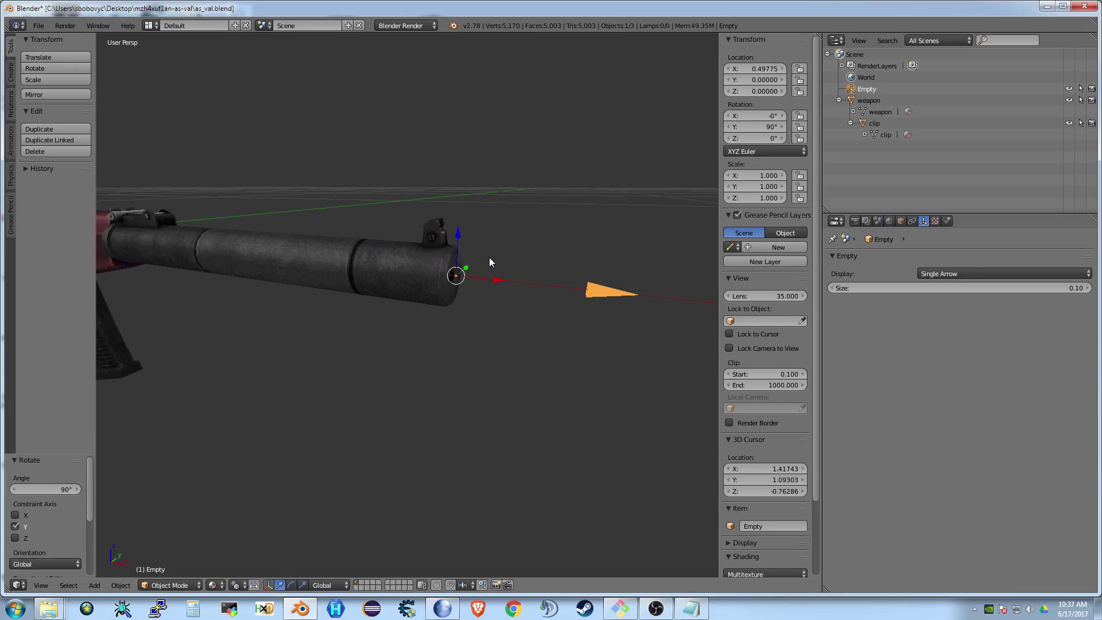
# Step: In front view, nudge the empty along X to the barrel tip (X 0.49722)
pyautogui.moveTo(488, 257); pyautogui.dragTo(346, 308, button='middle')
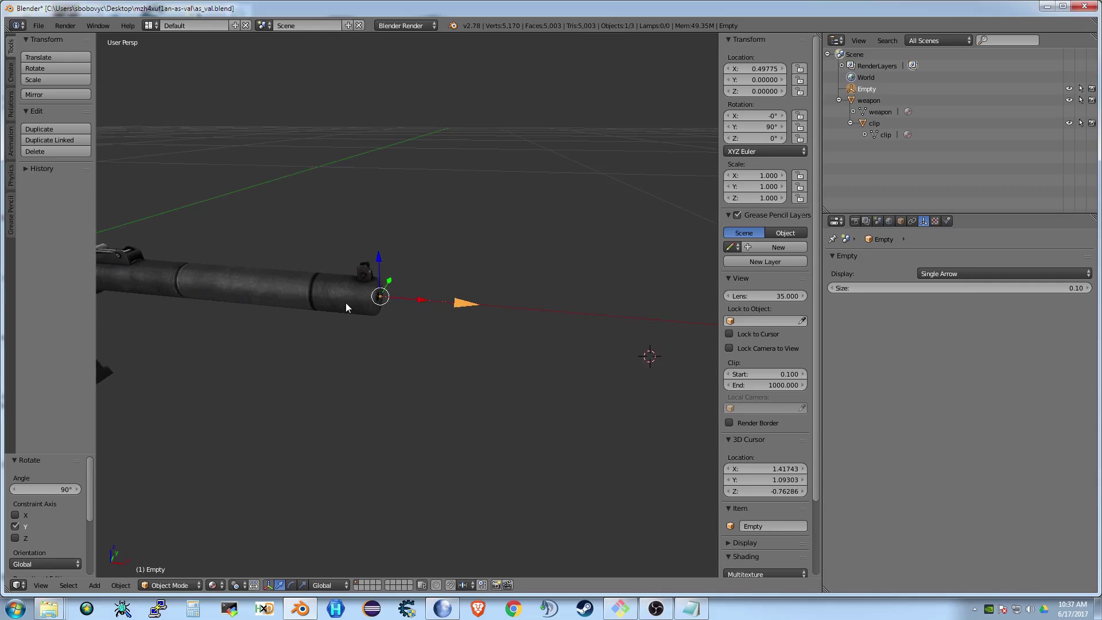
pyautogui.press('KP_1')
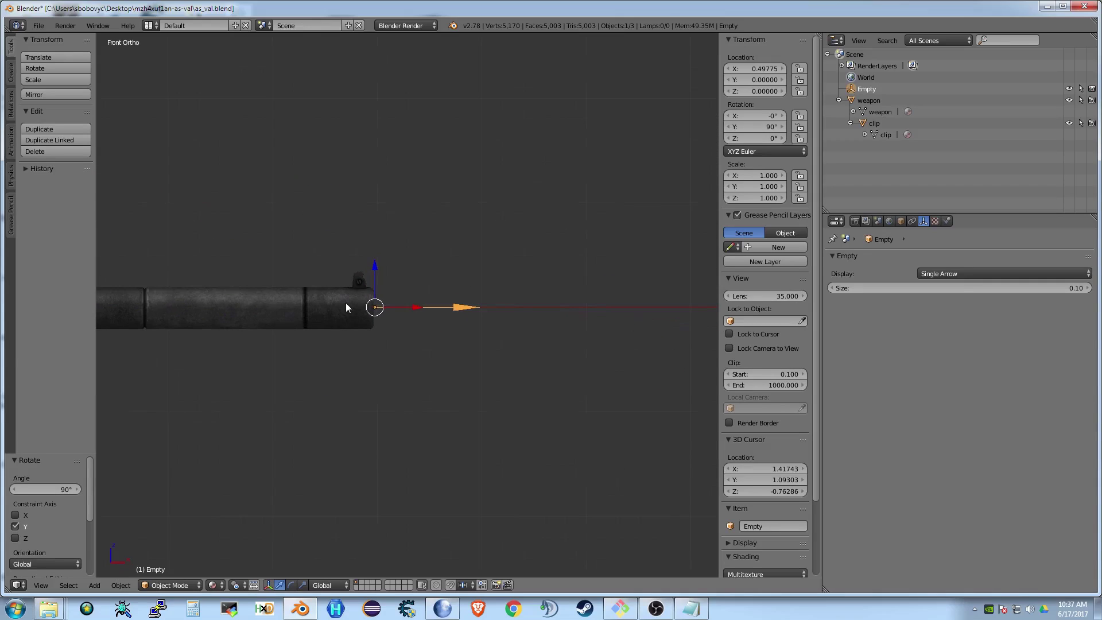
pyautogui.scroll(1, 394, 317)
pyautogui.scroll(6, 395, 314)
pyautogui.press('g')
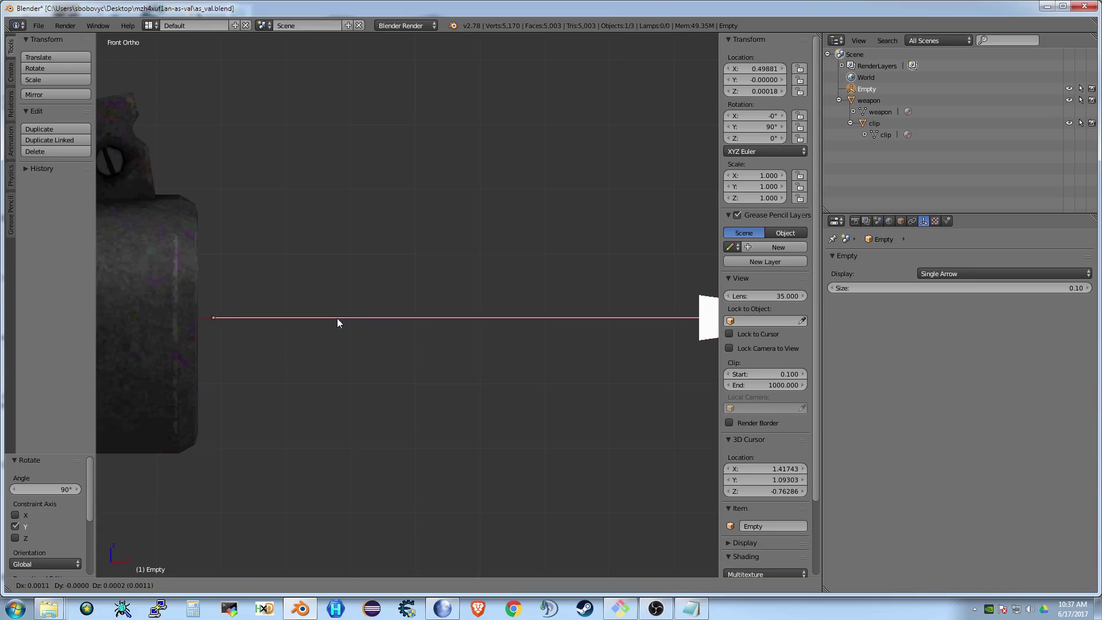
pyautogui.press('Escape')
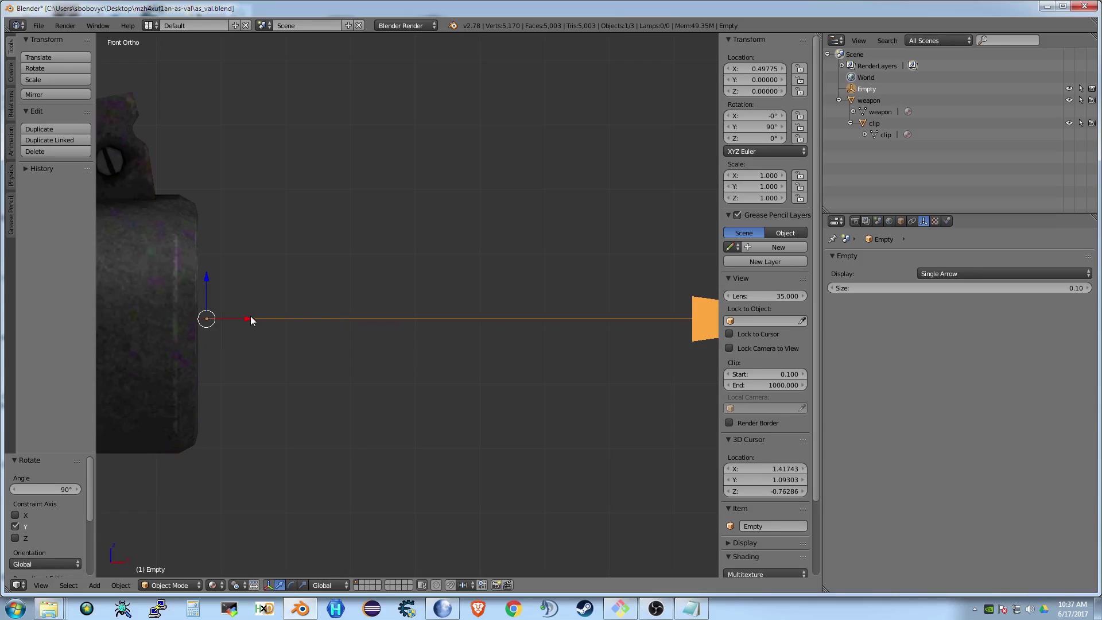
pyautogui.moveTo(251, 320); pyautogui.dragTo(246, 314)
pyautogui.scroll(-6, 247, 314)
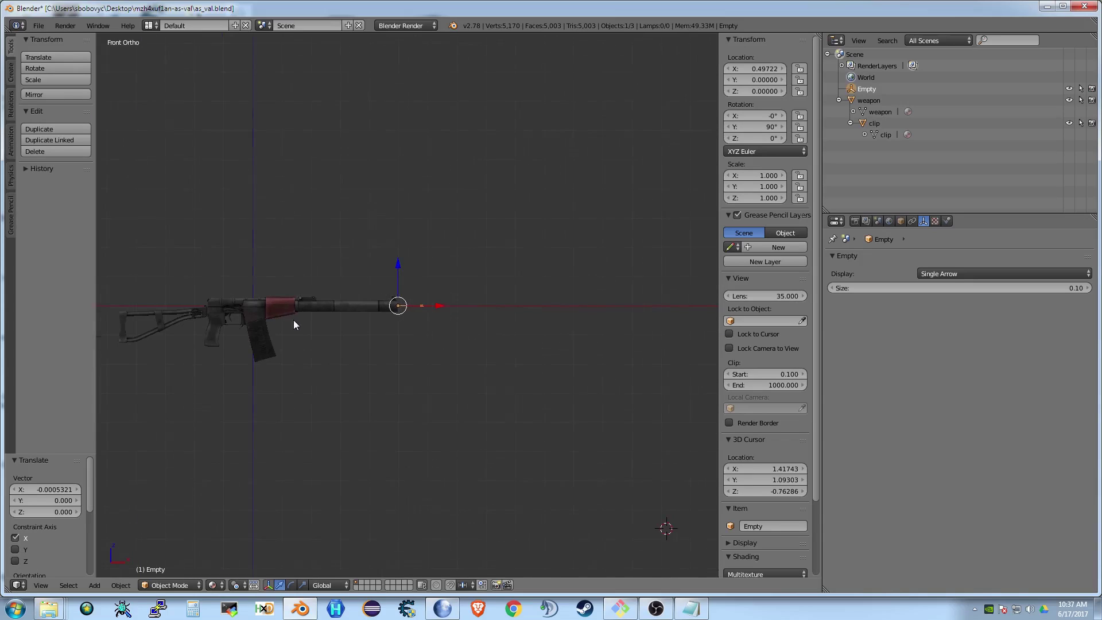
pyautogui.keyDown('shift'); pyautogui.moveTo(293, 319); pyautogui.dragTo(466, 357, button='middle'); pyautogui.keyUp('shift')
pyautogui.press('KP_5')
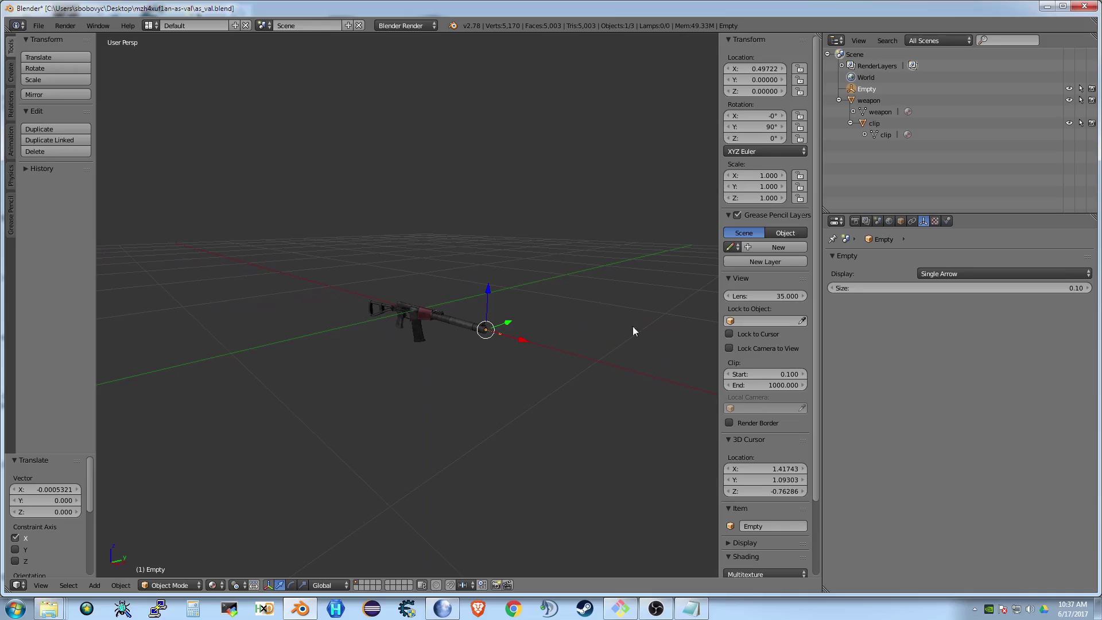
# Step: Rename the empty to 'muzzle' in the Outliner
pyautogui.rightClick(862, 91)
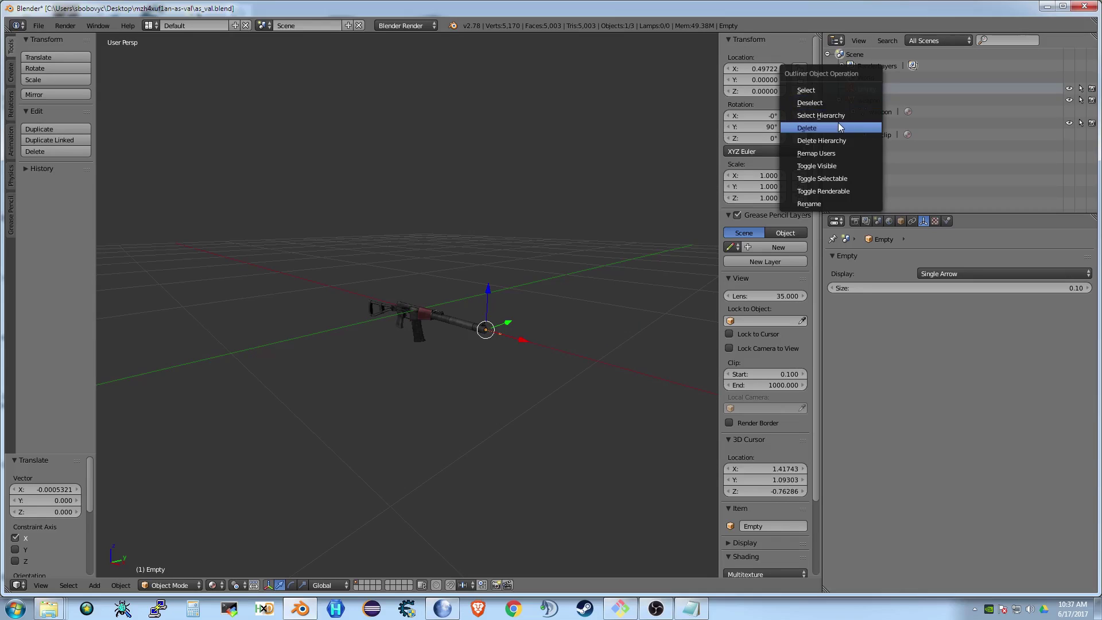
pyautogui.click(823, 205)
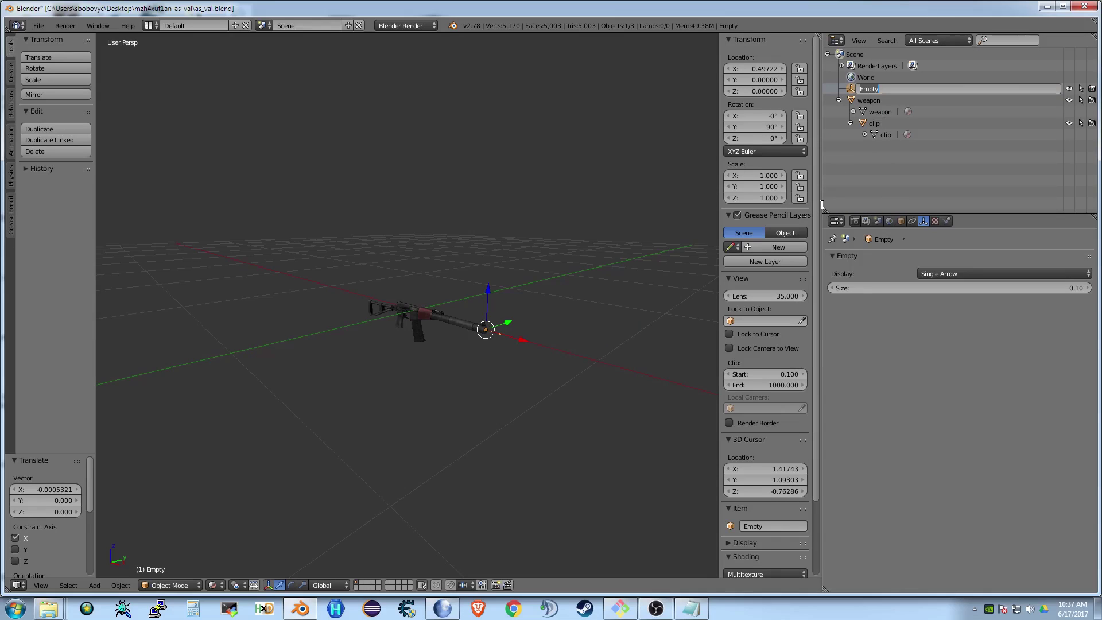
pyautogui.write('muzzle')
pyautogui.press('Return')
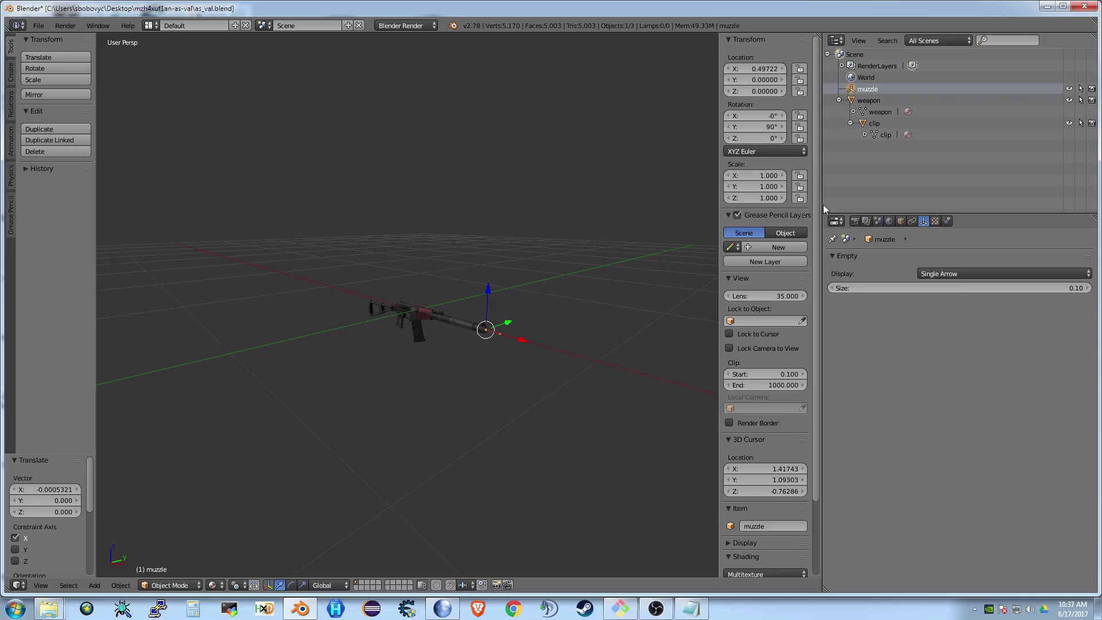
pyautogui.scroll(2, 367, 341)
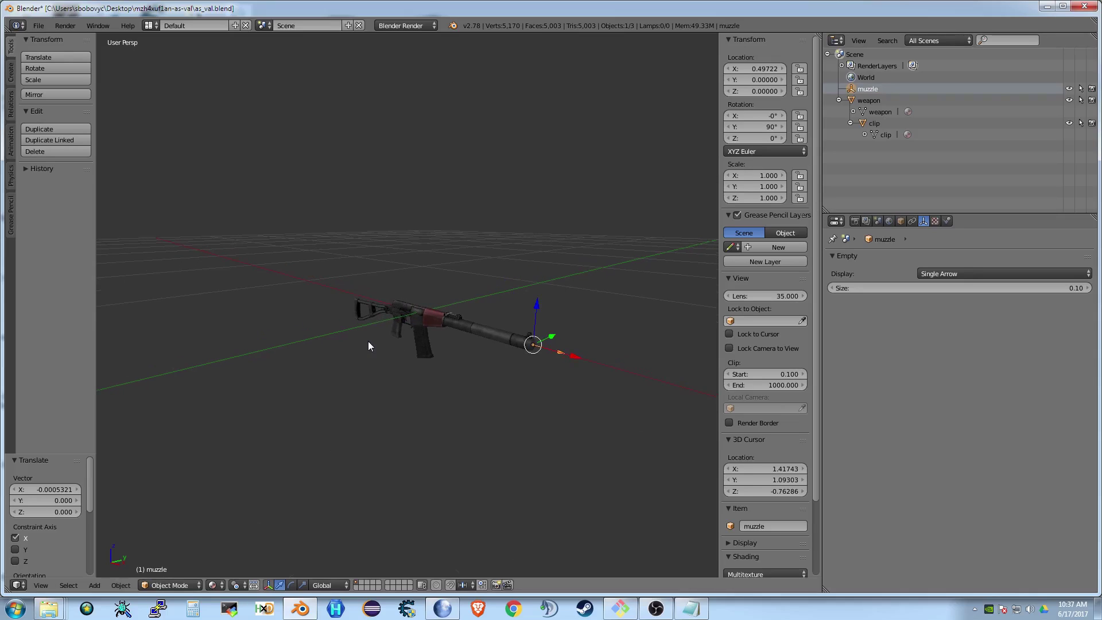
# Step: Add a second Single Arrow empty with display size 0.1
pyautogui.click(90, 585)
pyautogui.moveTo(112, 489)
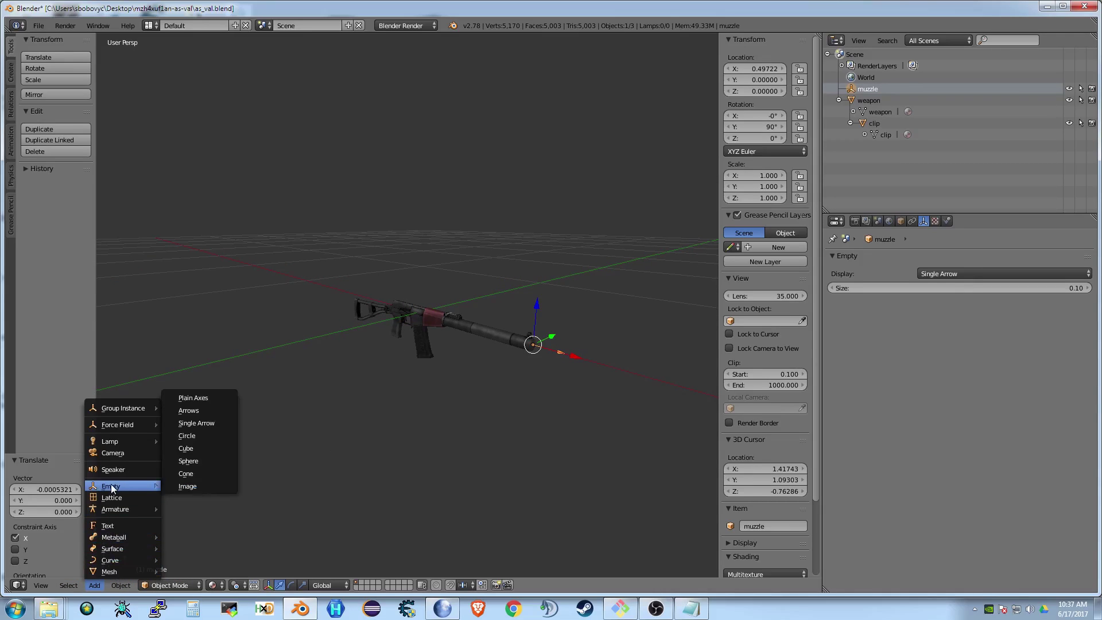
pyautogui.click(230, 423)
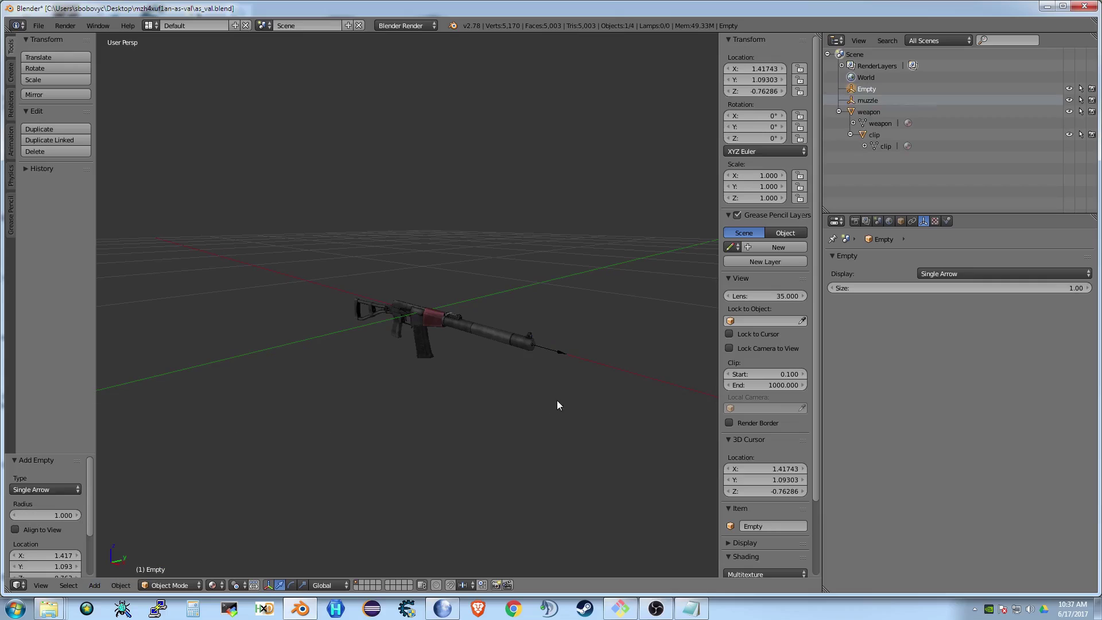
pyautogui.press('g')
pyautogui.click(190, 263)
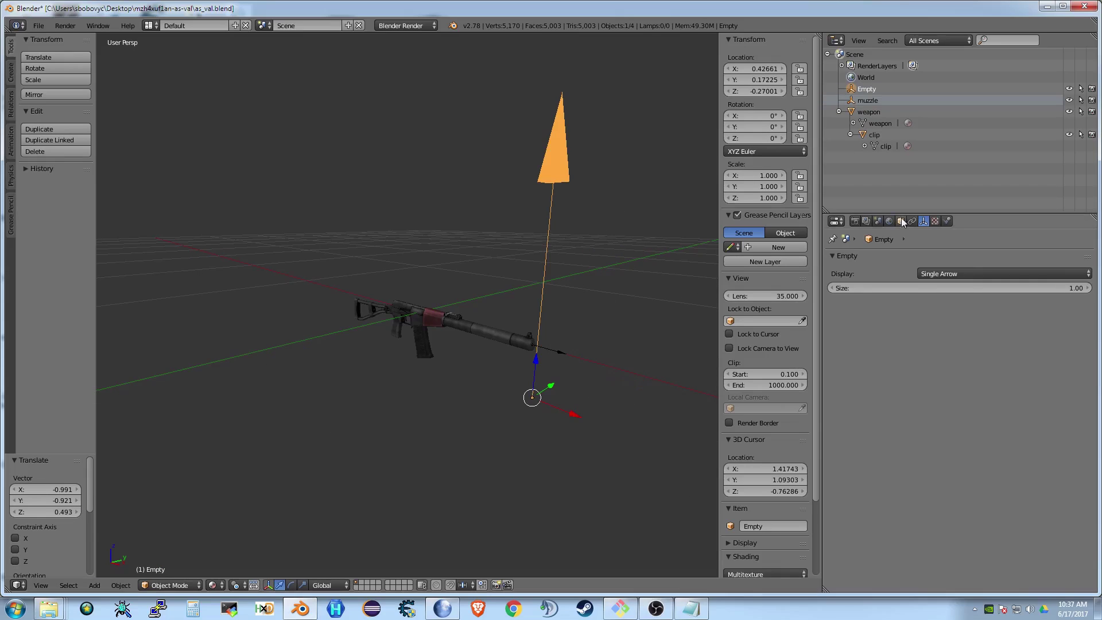
pyautogui.click(921, 287)
pyautogui.write('0.1')
pyautogui.press('Return')
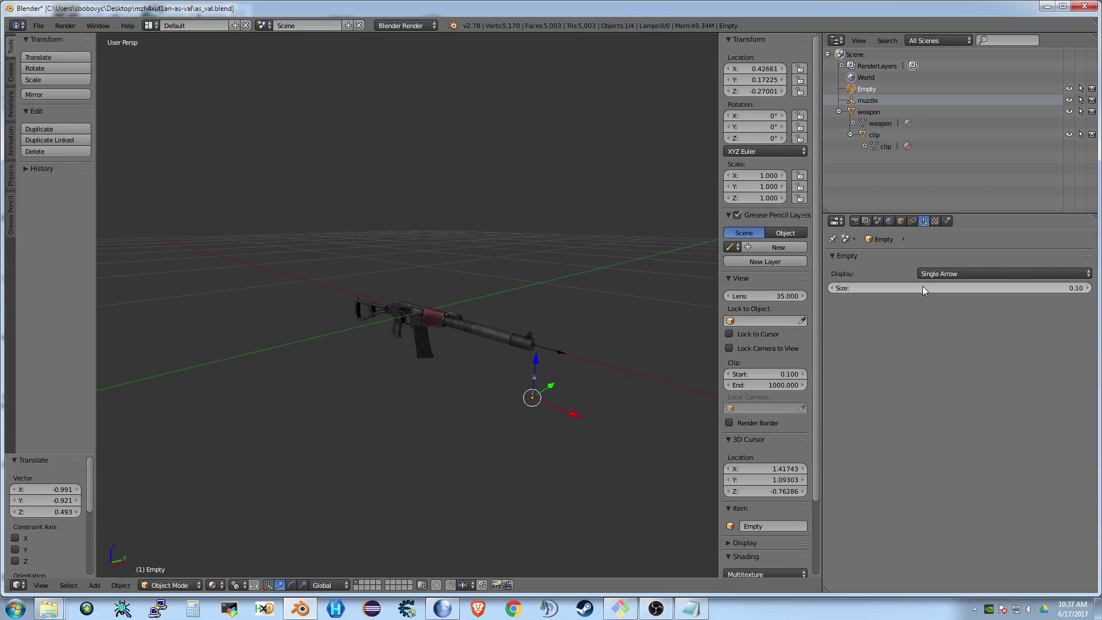
# Step: Move the new empty roughly onto the rifle's receiver
pyautogui.press('g')
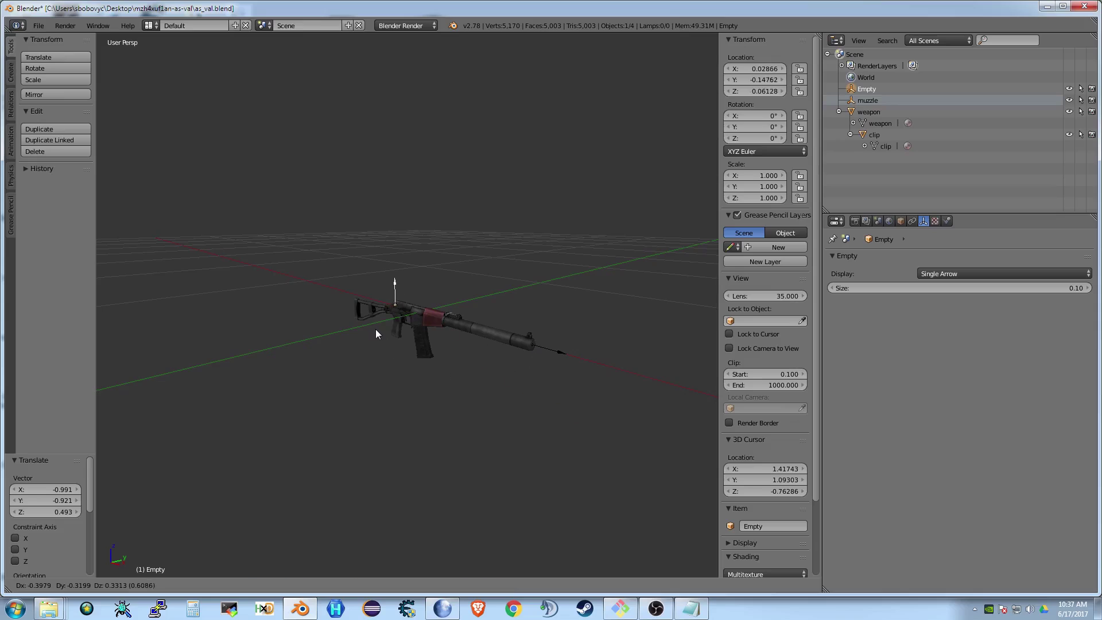
pyautogui.click(389, 333)
pyautogui.scroll(5, 379, 316)
pyautogui.moveTo(376, 308); pyautogui.dragTo(493, 343, button='middle')
pyautogui.press('g')
pyautogui.click(434, 366)
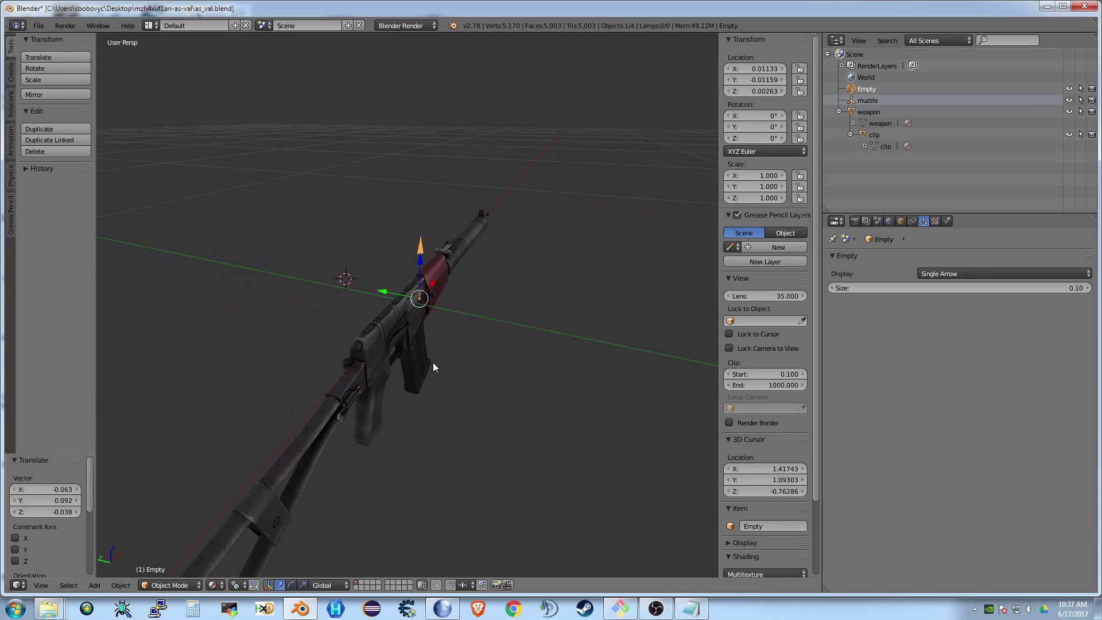
# Step: Refine the empty's receiver position in orthographic top and front views (0.00841, -0.01768, 0.00819)
pyautogui.press('KP_7')
pyautogui.scroll(8, 507, 353)
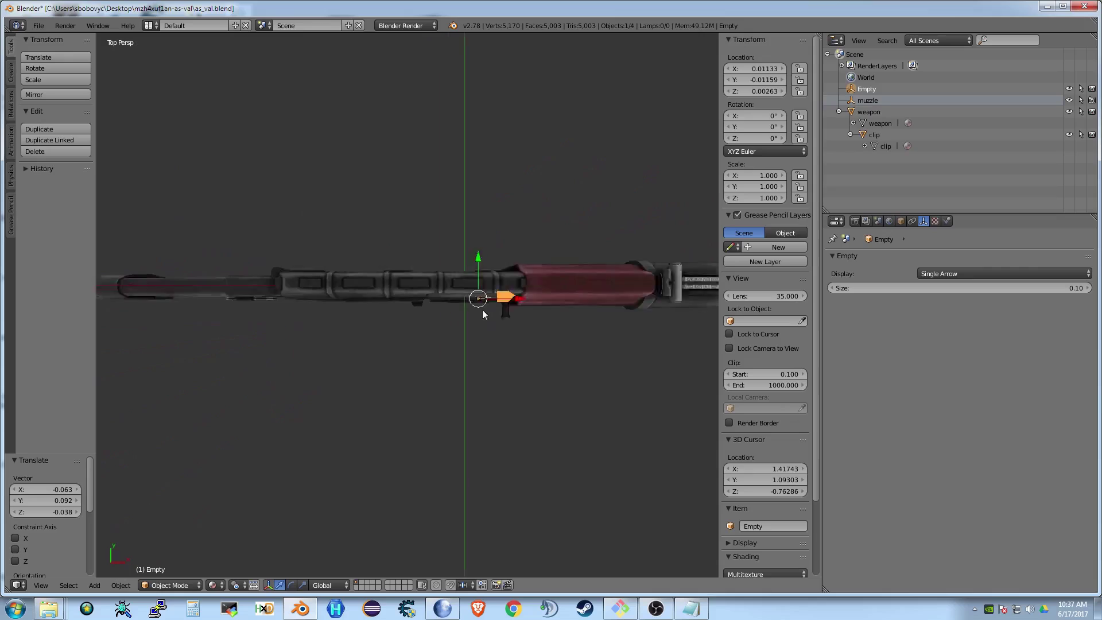
pyautogui.press('KP_5')
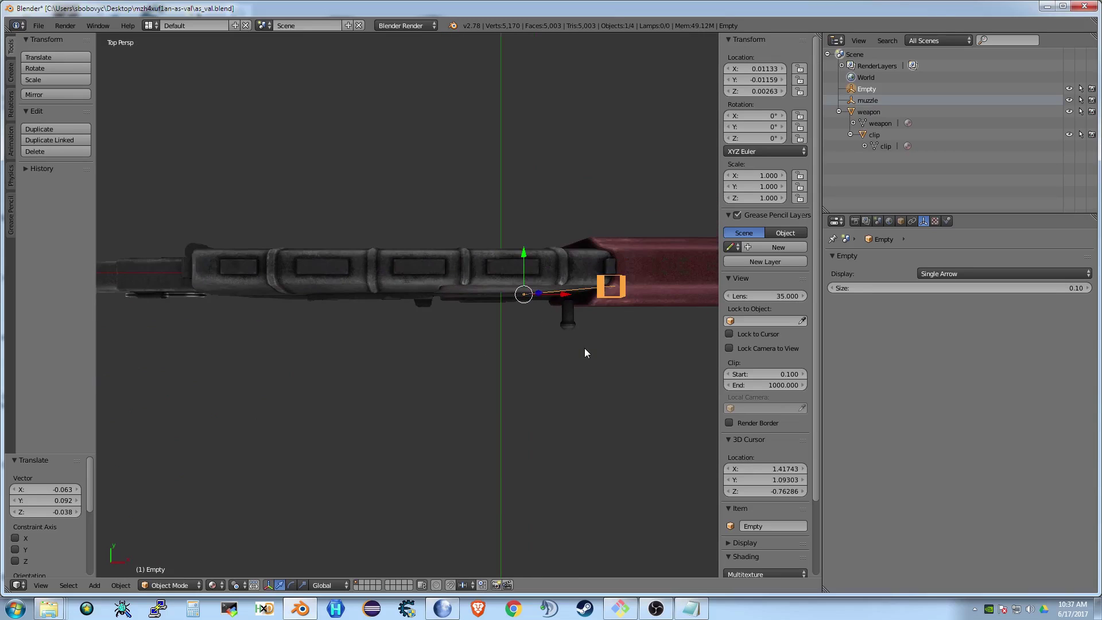
pyautogui.keyDown('shift'); pyautogui.moveTo(584, 347); pyautogui.dragTo(545, 345, button='middle'); pyautogui.keyUp('shift')
pyautogui.press('g')
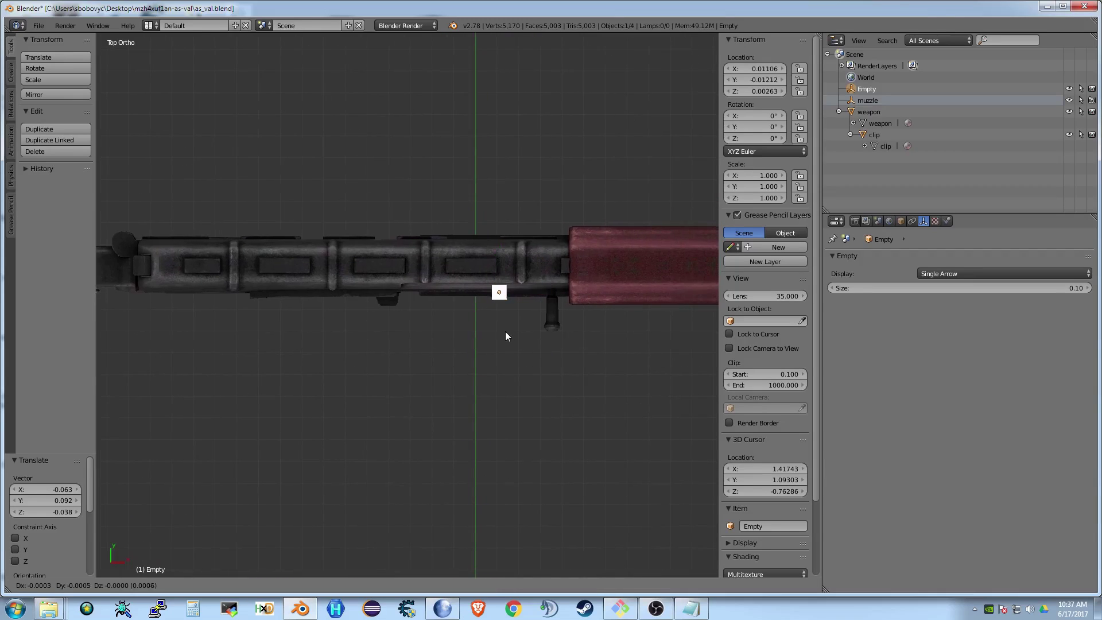
pyautogui.click(490, 346)
pyautogui.press('KP_1')
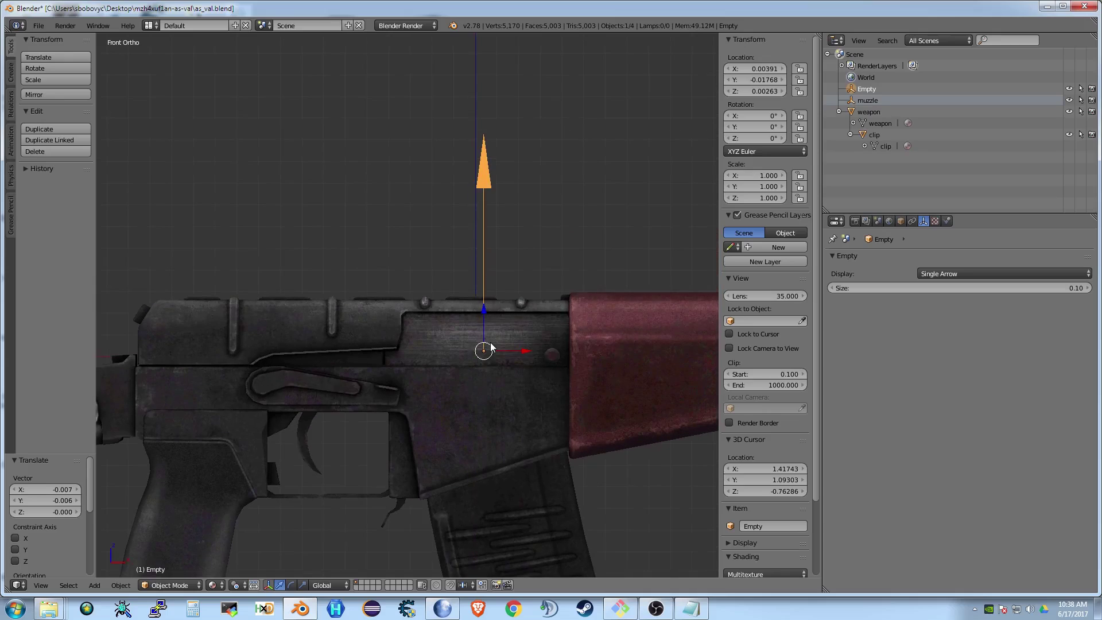
pyautogui.press('g')
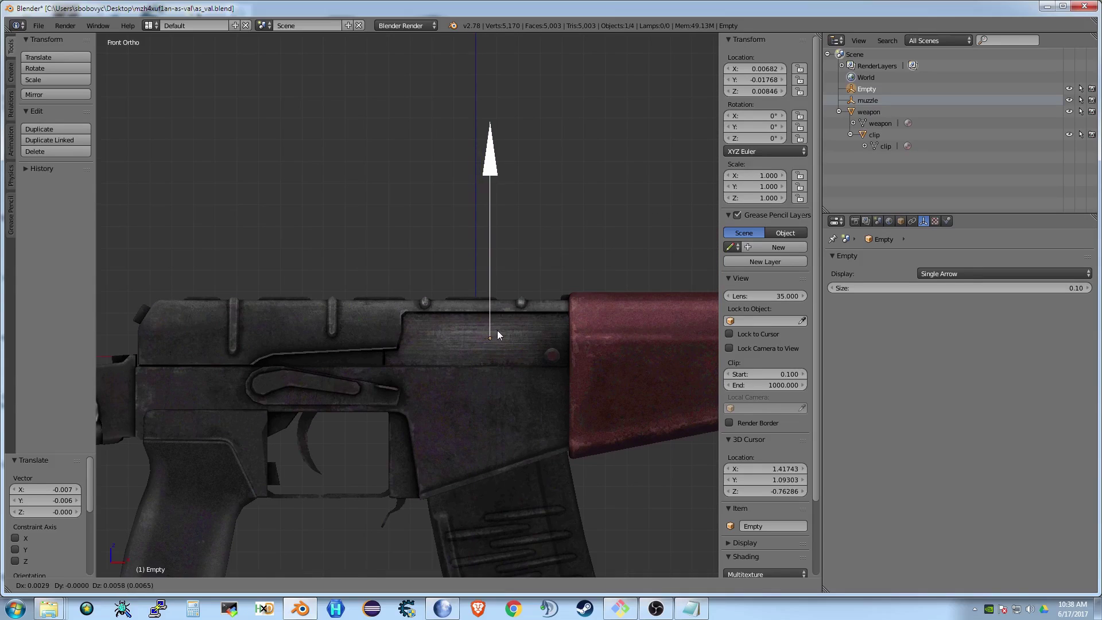
pyautogui.click(500, 332)
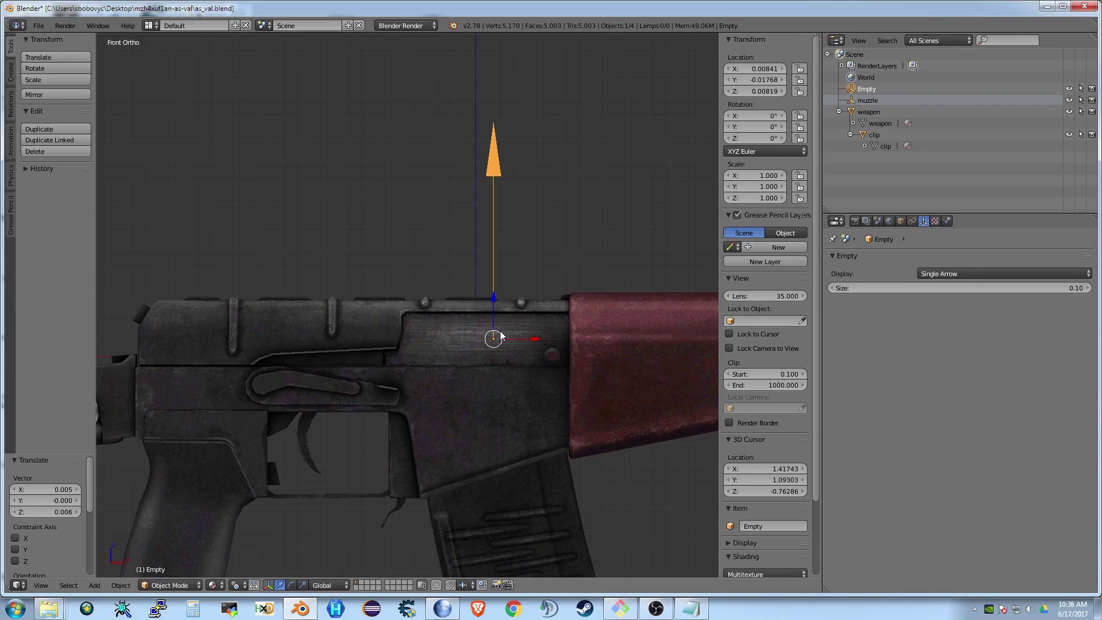
pyautogui.moveTo(501, 336); pyautogui.dragTo(550, 368, button='middle')
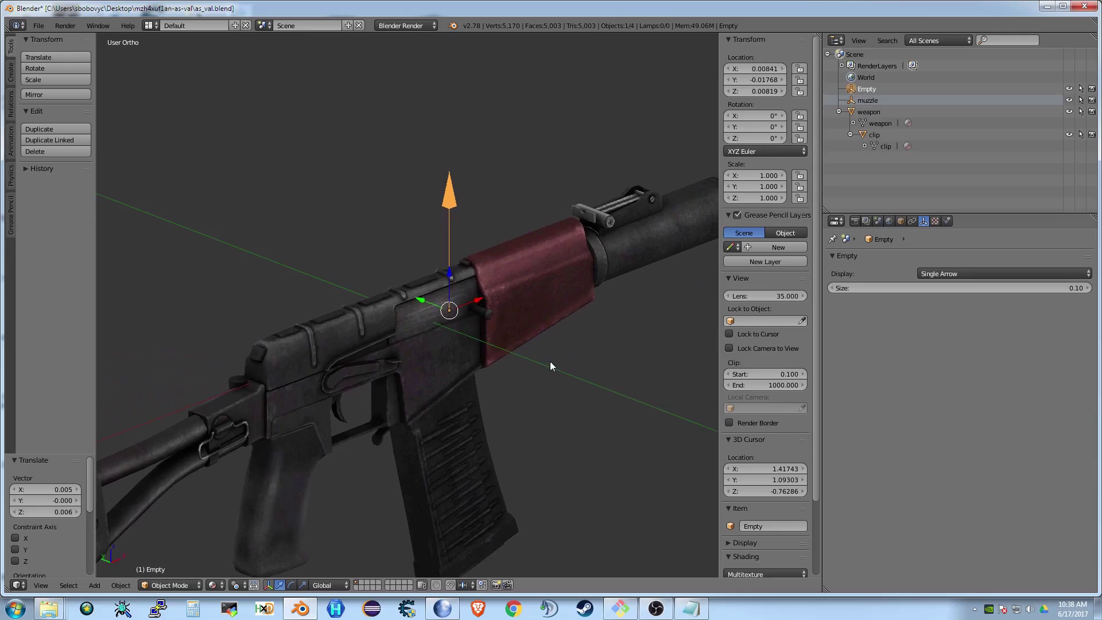
# Step: Tilt the empty 58.57° about the X axis
pyautogui.press('r')
pyautogui.press('x')
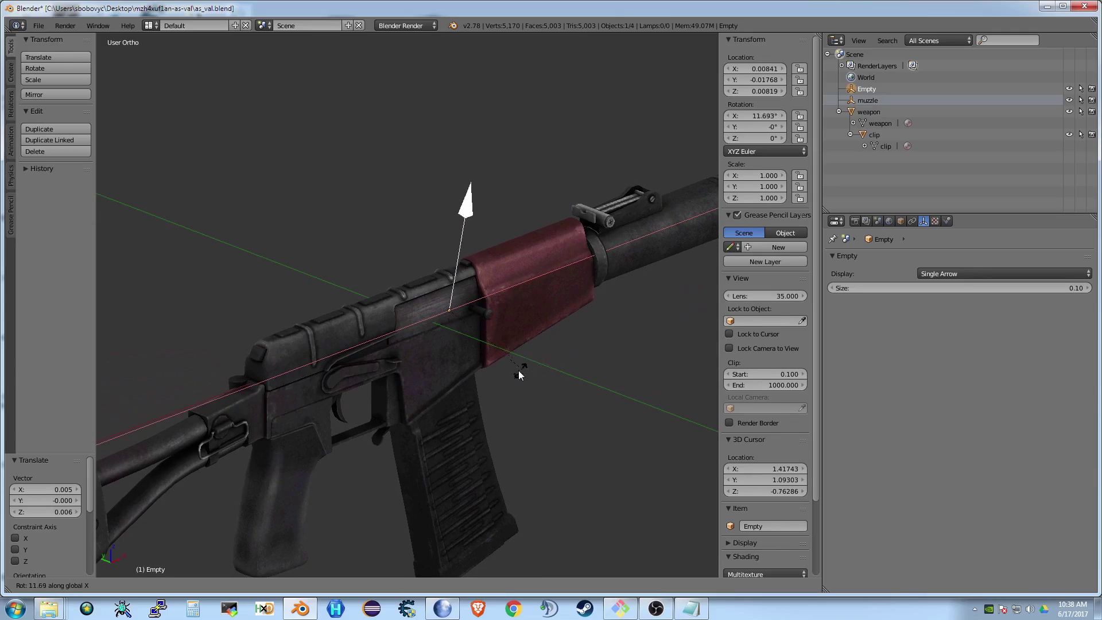
pyautogui.click(453, 376)
pyautogui.moveTo(516, 374)
pyautogui.mouseDown(button='middle')
pyautogui.moveTo(357, 346)
pyautogui.moveTo(552, 358)
pyautogui.moveTo(511, 361)
pyautogui.mouseUp(button='middle')
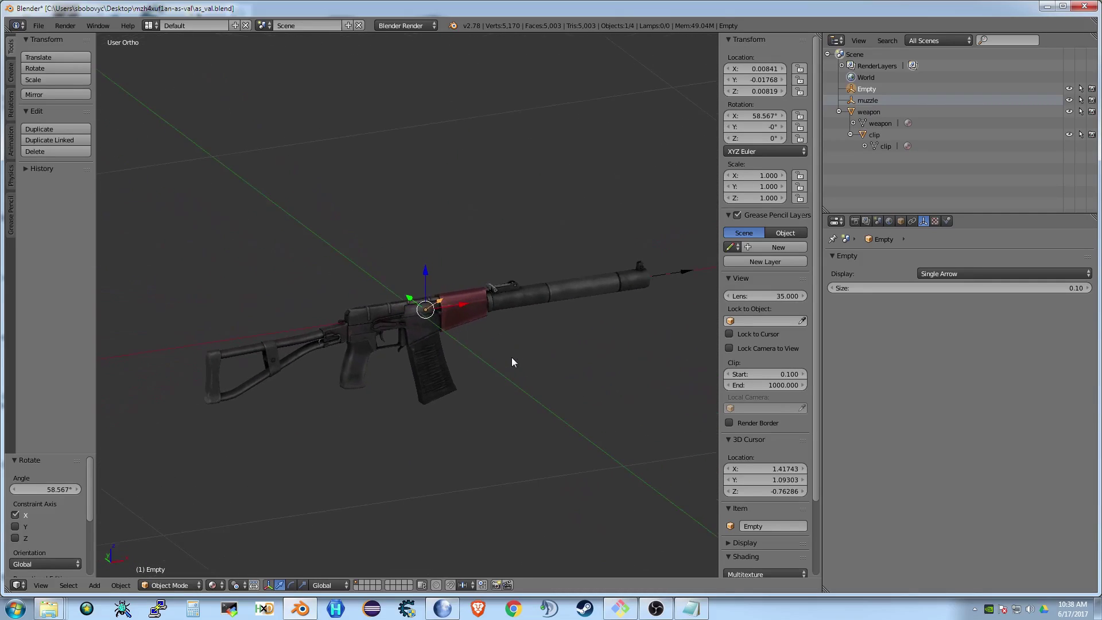
# Step: Rename the second empty to 'eject' in the Outliner
pyautogui.rightClick(861, 92)
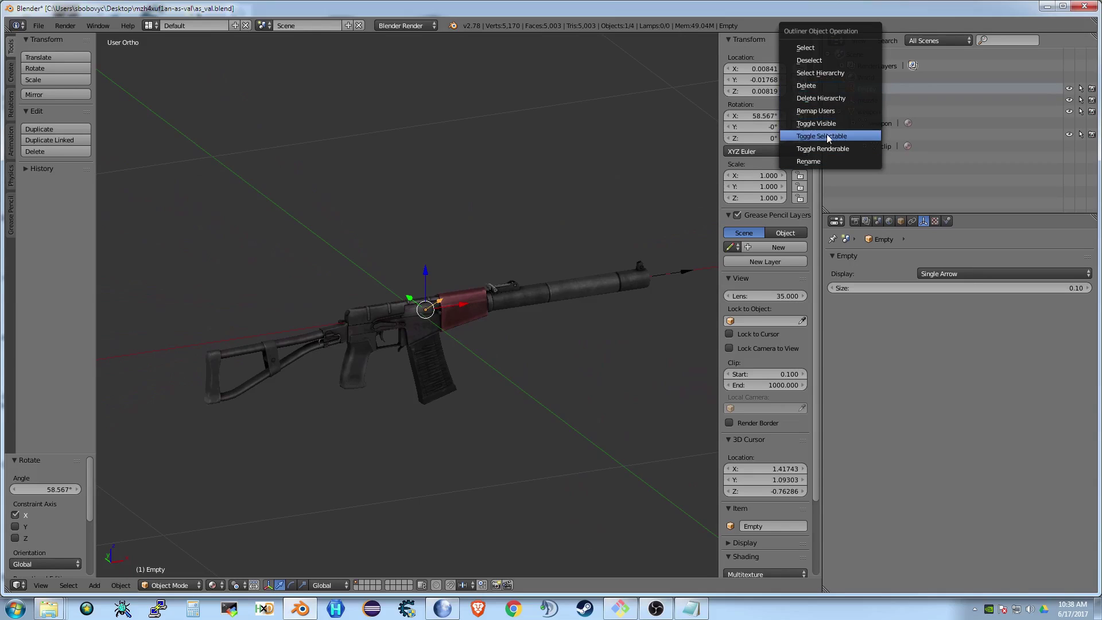
pyautogui.click(843, 162)
pyautogui.write('e')
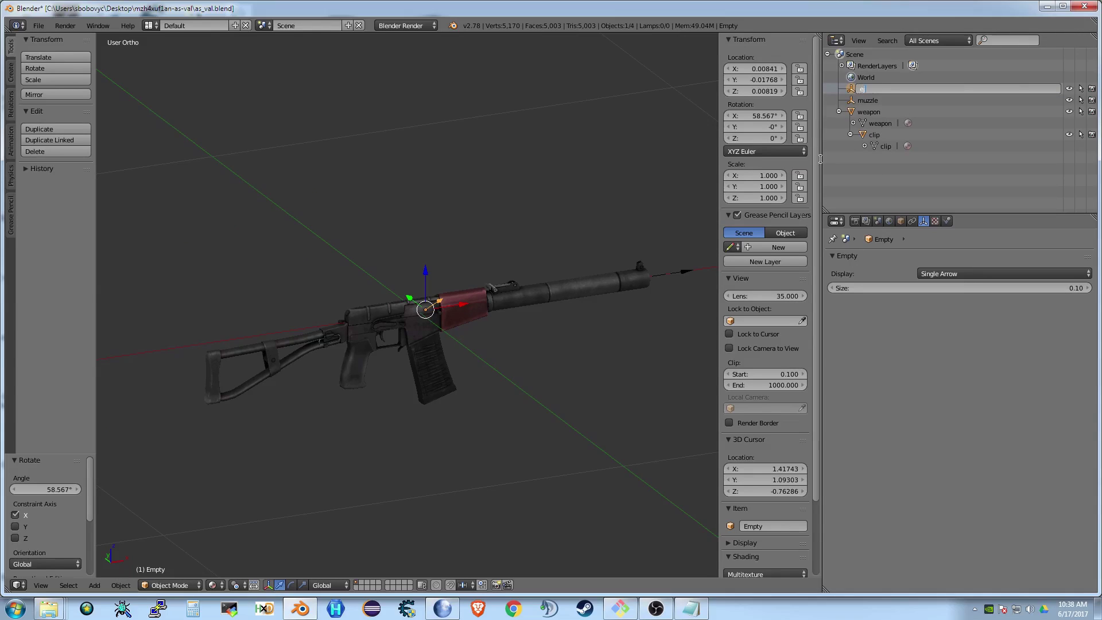
pyautogui.write('ject')
pyautogui.press('Return')
# Step: Parent the muzzle empty to the weapon with Keep Transform
pyautogui.moveTo(613, 302); pyautogui.dragTo(495, 287, button='middle')
pyautogui.rightClick(617, 308)
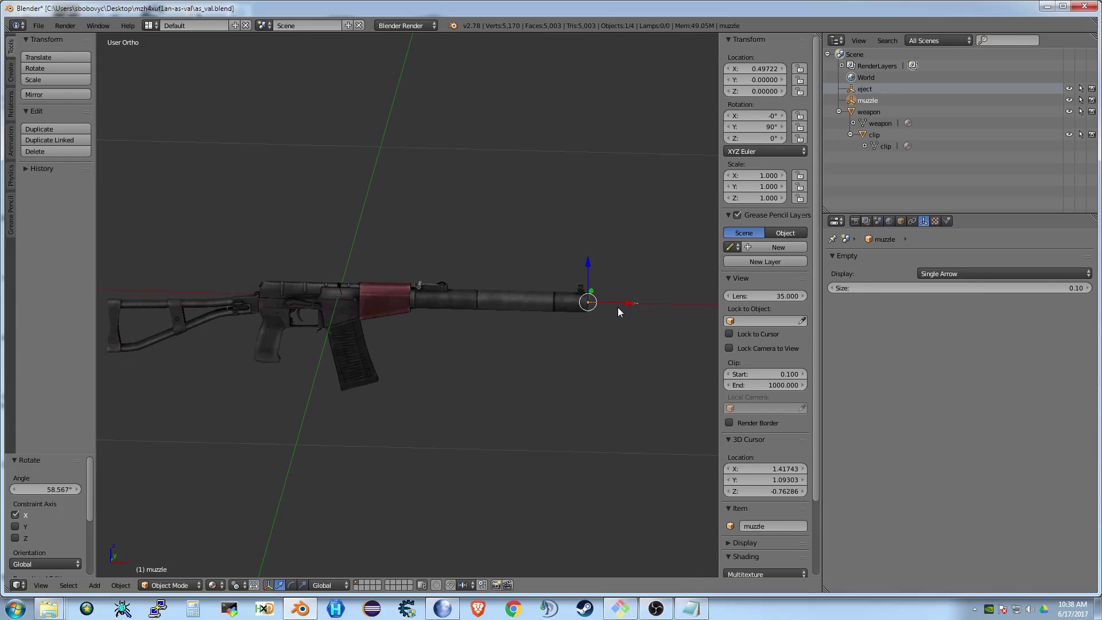
pyautogui.rightClick(524, 298)
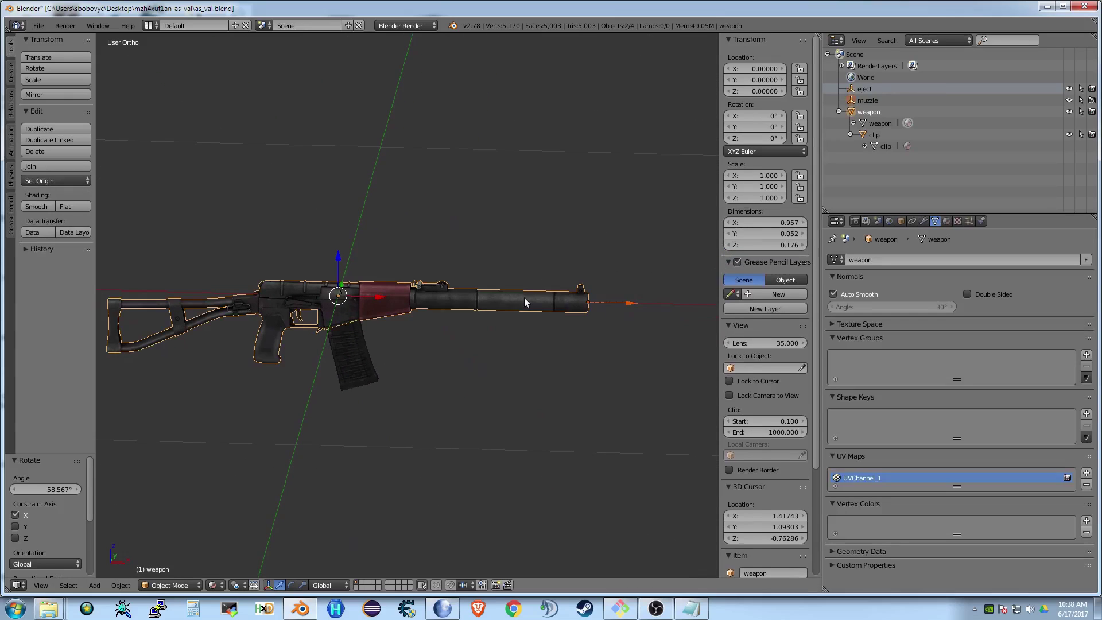
pyautogui.click(120, 585)
pyautogui.moveTo(159, 354)
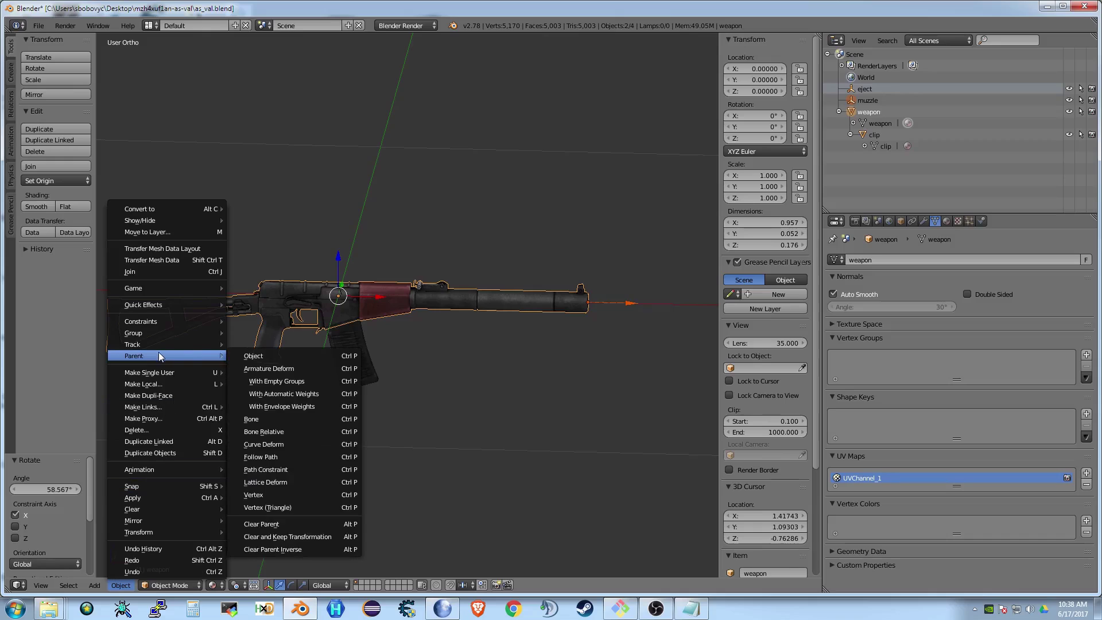
pyautogui.click(277, 355)
pyautogui.click(277, 353)
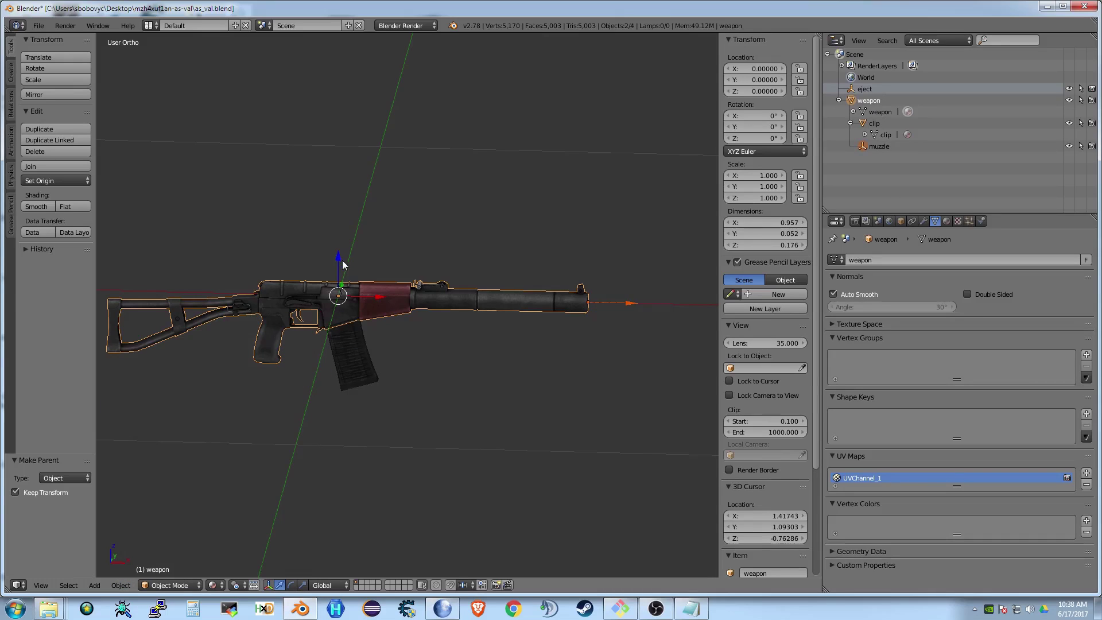
# Step: Parent the eject empty to the weapon with Keep Transform
pyautogui.moveTo(342, 263); pyautogui.dragTo(418, 297, button='middle')
pyautogui.rightClick(418, 298)
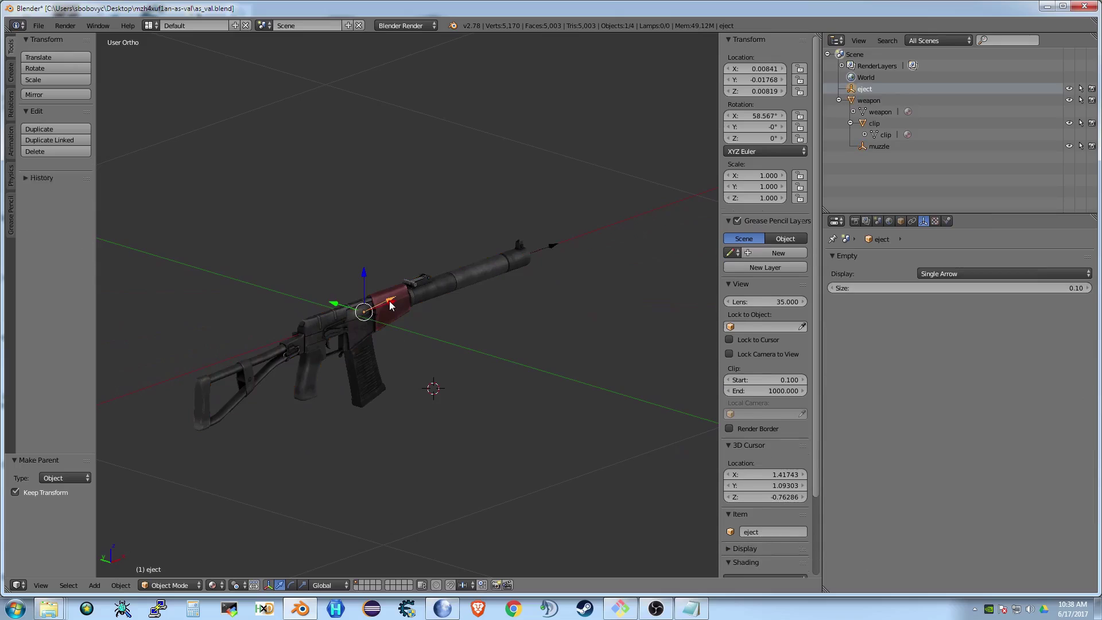
pyautogui.rightClick(418, 298)
pyautogui.click(121, 585)
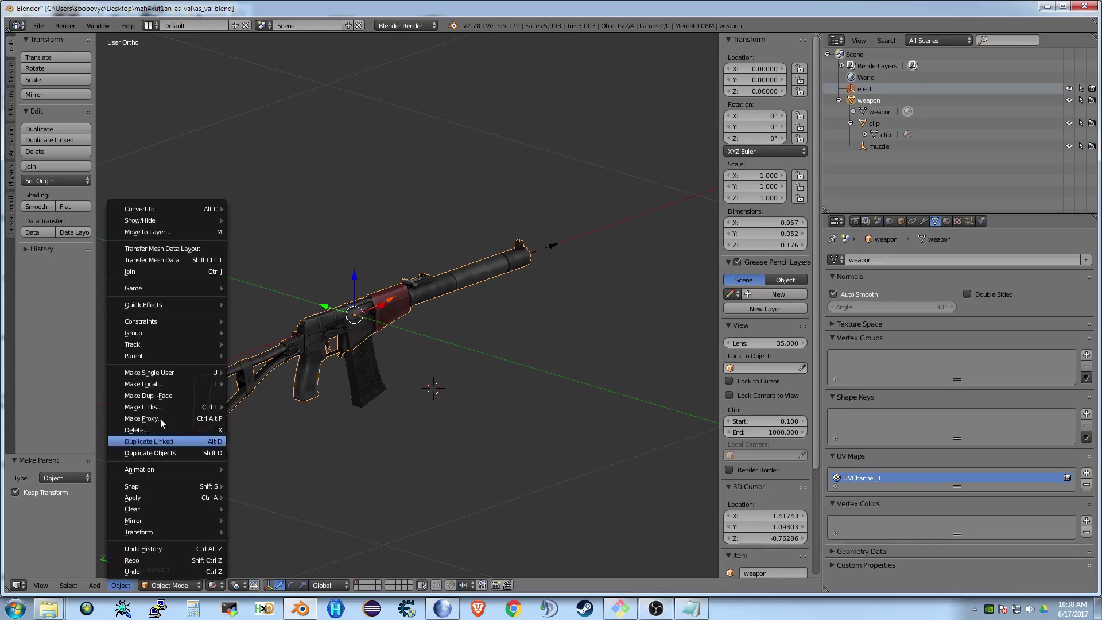
pyautogui.moveTo(167, 356)
pyautogui.click(257, 356)
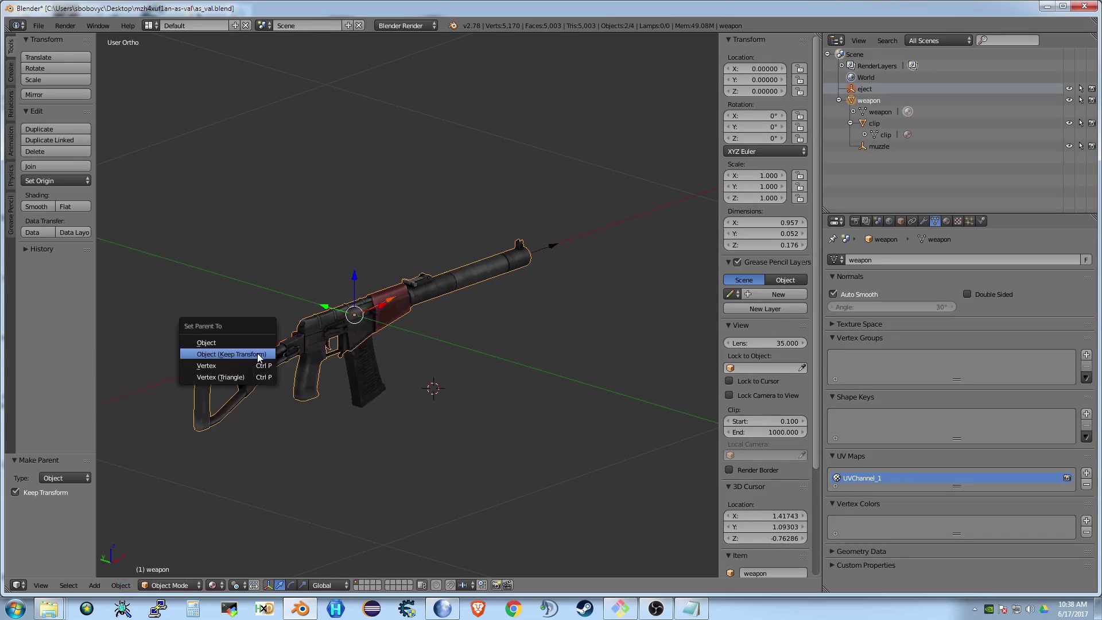
pyautogui.click(258, 357)
pyautogui.moveTo(473, 388)
pyautogui.mouseDown(button='middle')
pyautogui.moveTo(404, 383)
pyautogui.moveTo(474, 371)
pyautogui.mouseUp(button='middle')
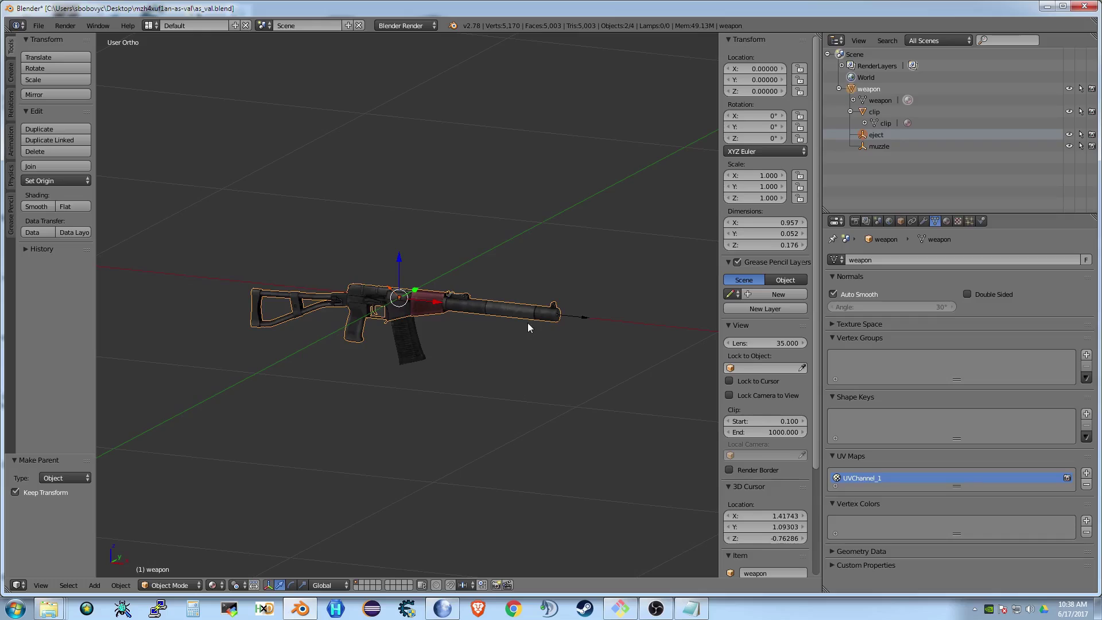
# Step: Set the as_val.bmp material to Hardness 511 with Shadeless turned back on
pyautogui.click(957, 222)
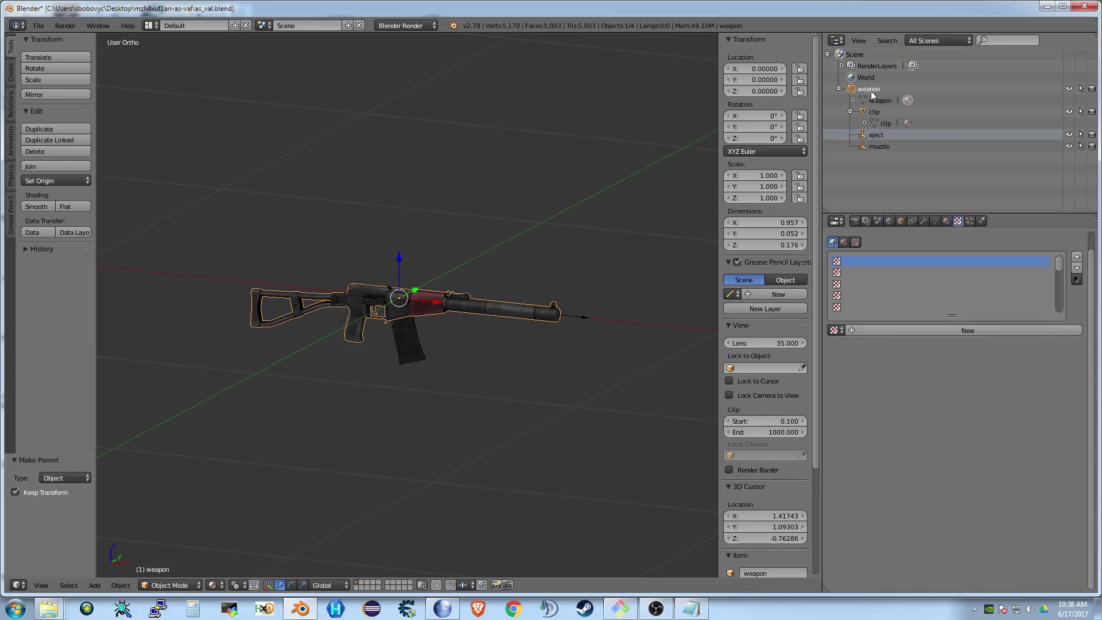
pyautogui.click(946, 222)
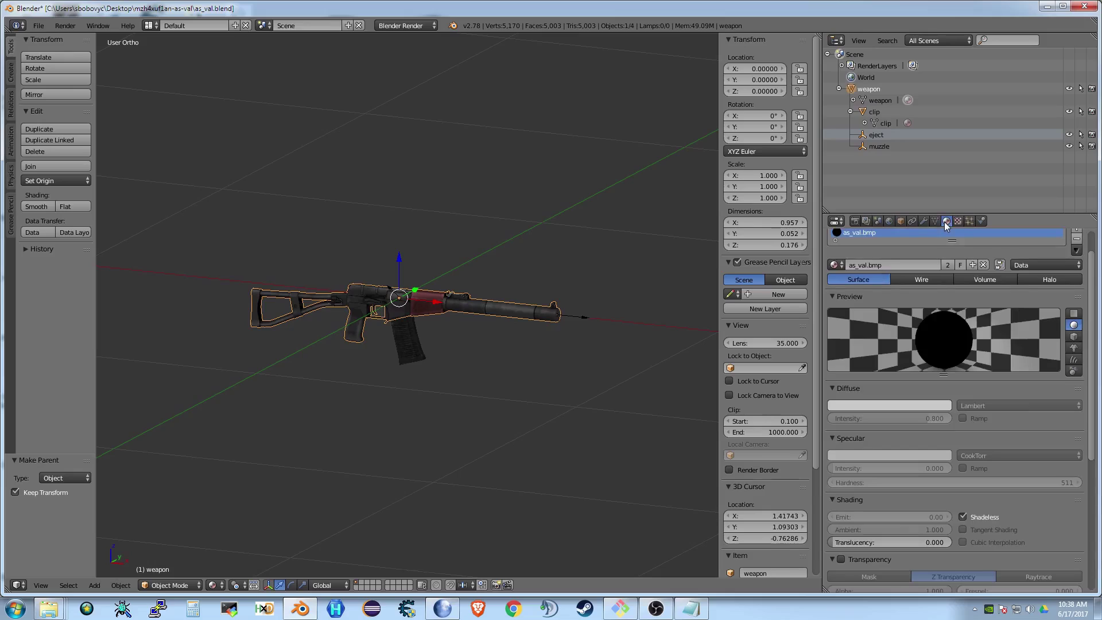
pyautogui.click(957, 221)
pyautogui.click(946, 222)
pyautogui.click(983, 521)
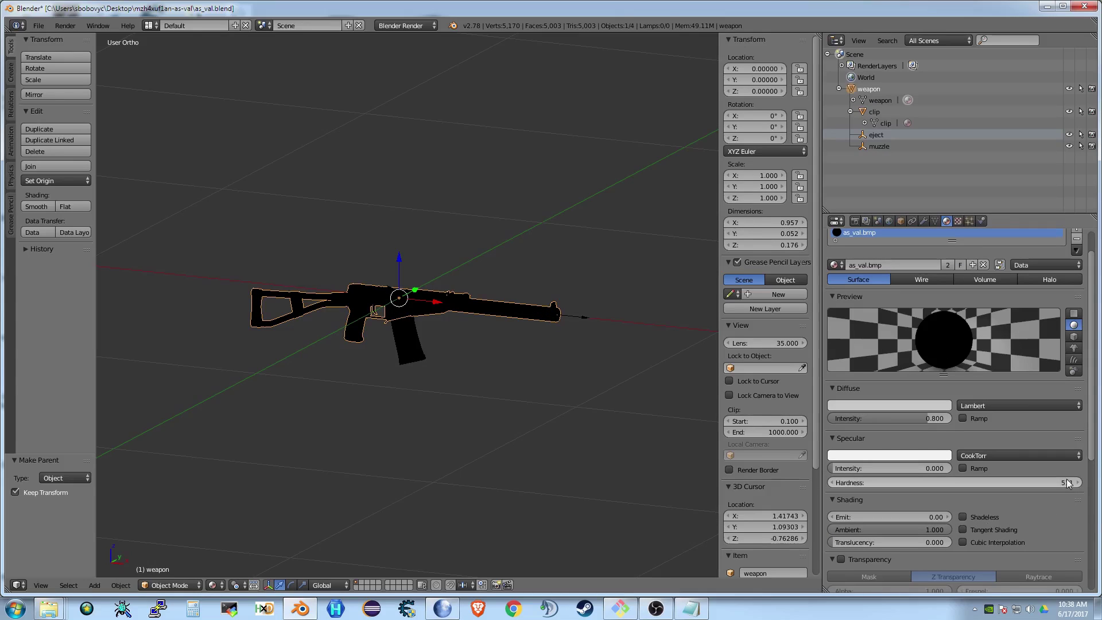
pyautogui.moveTo(1062, 483)
pyautogui.mouseDown()
pyautogui.moveTo(1033, 482)
pyautogui.moveTo(1033, 498)
pyautogui.mouseUp()
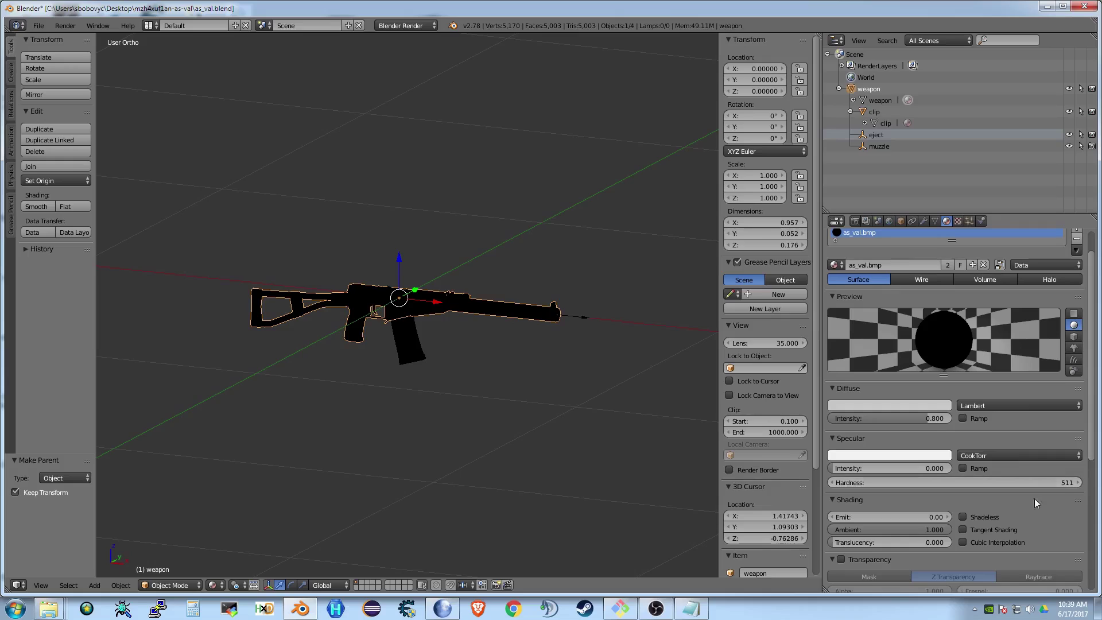
pyautogui.click(995, 517)
pyautogui.scroll(3, 422, 344)
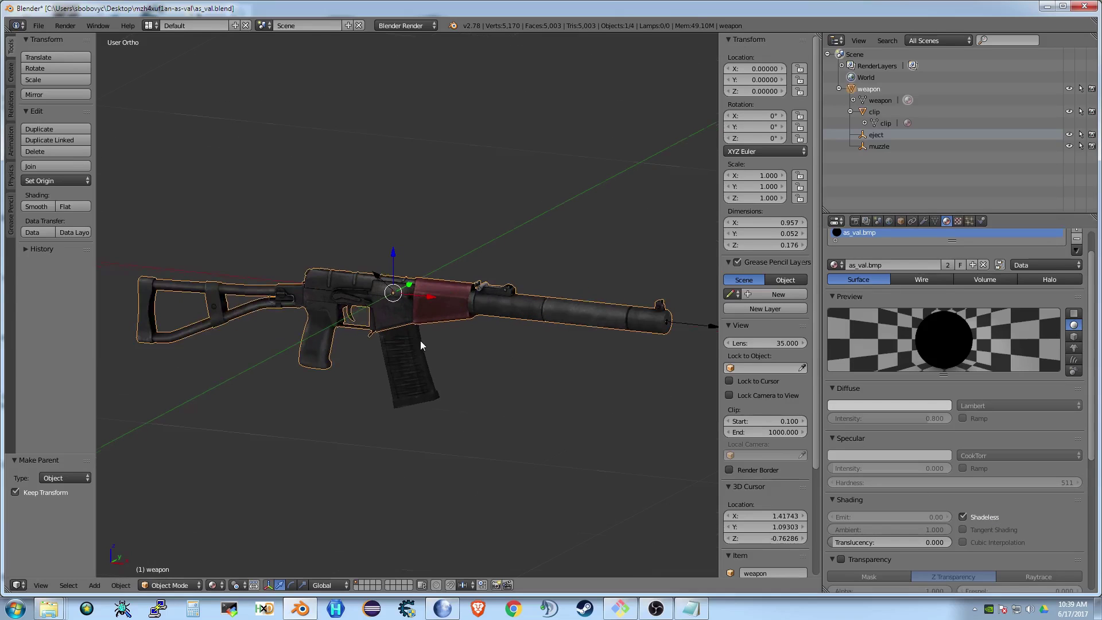
# Step: Check the clip's material, then box-select all four gun objects
pyautogui.rightClick(413, 360)
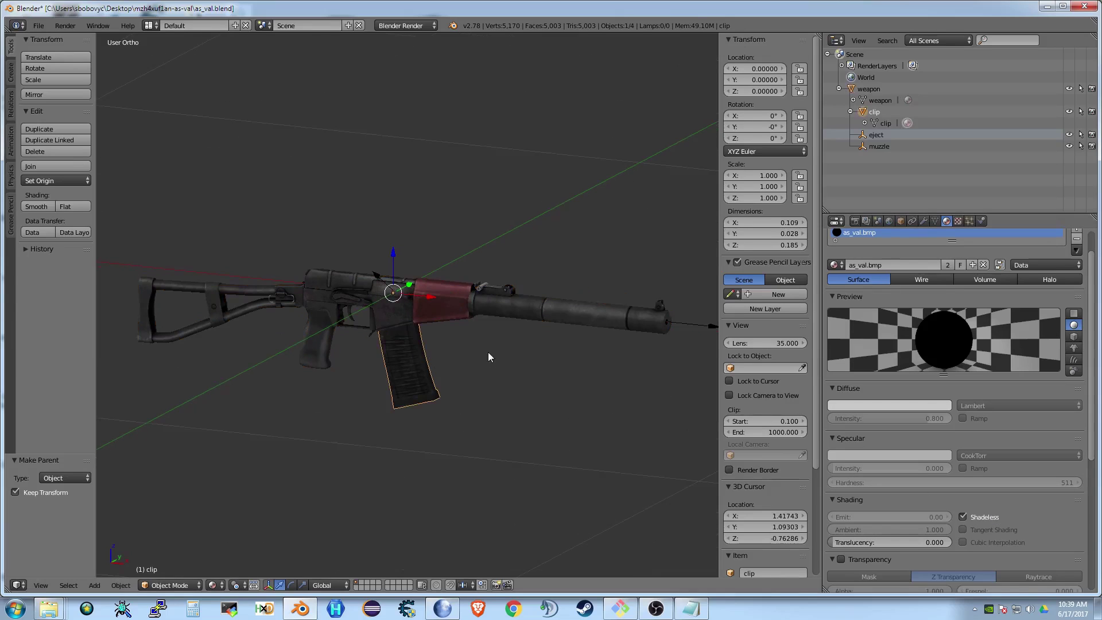
pyautogui.click(957, 221)
pyautogui.click(946, 221)
pyautogui.scroll(-2, 433, 294)
pyautogui.scroll(-1, 432, 294)
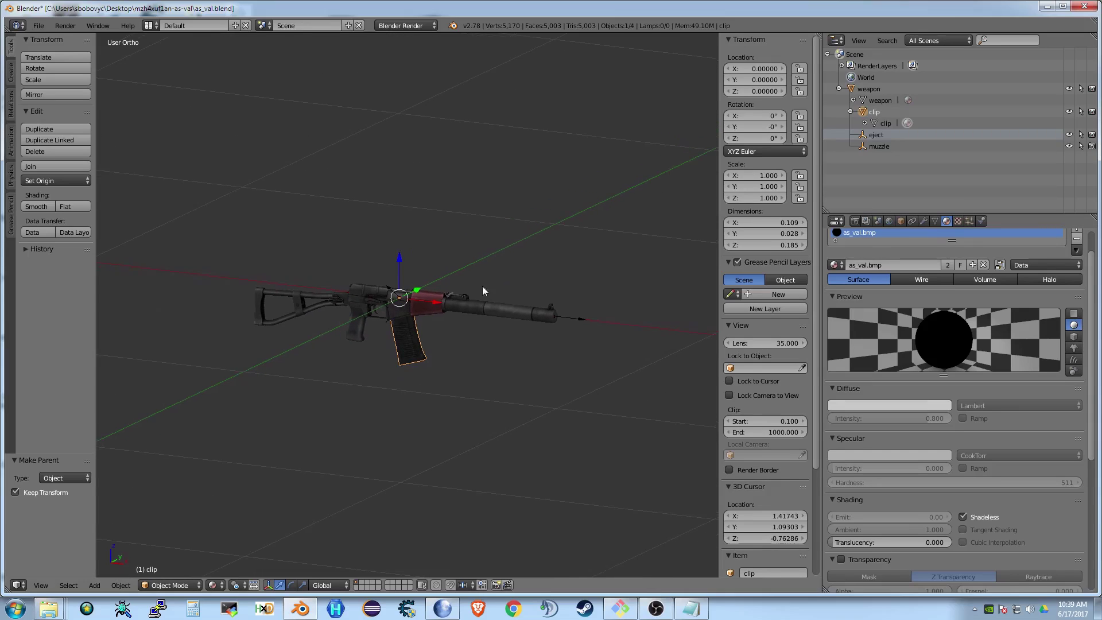
pyautogui.press('b')
pyautogui.moveTo(205, 216); pyautogui.dragTo(649, 405)
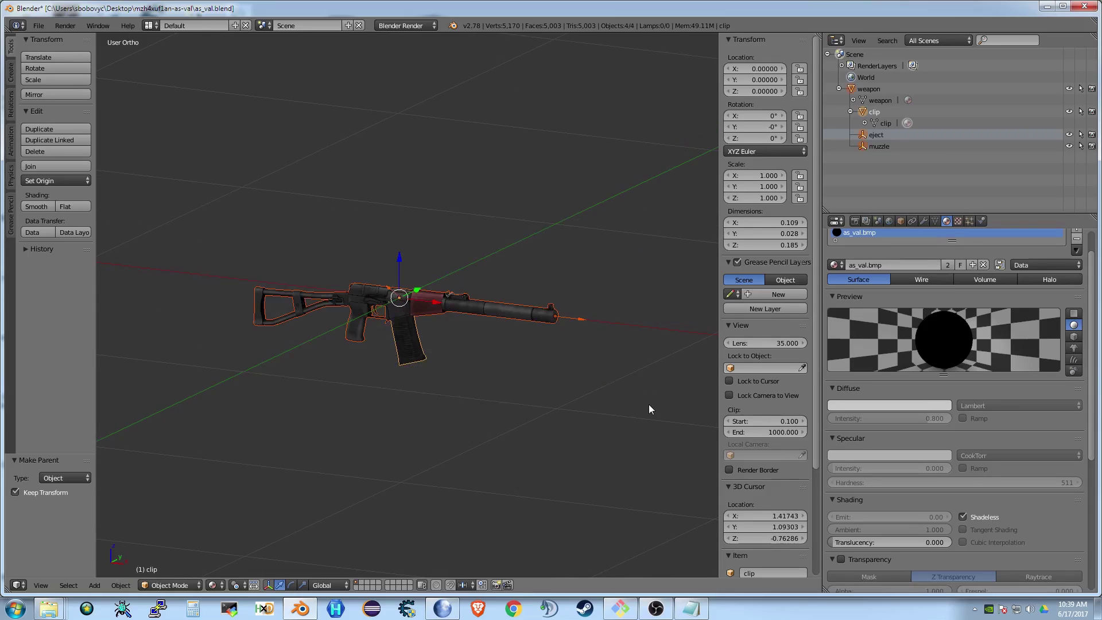
# Step: Start a CMx2 MDR export into the Combat Mission Black Sea Mods folder and edit the file name
pyautogui.click(39, 26)
pyautogui.moveTo(86, 245)
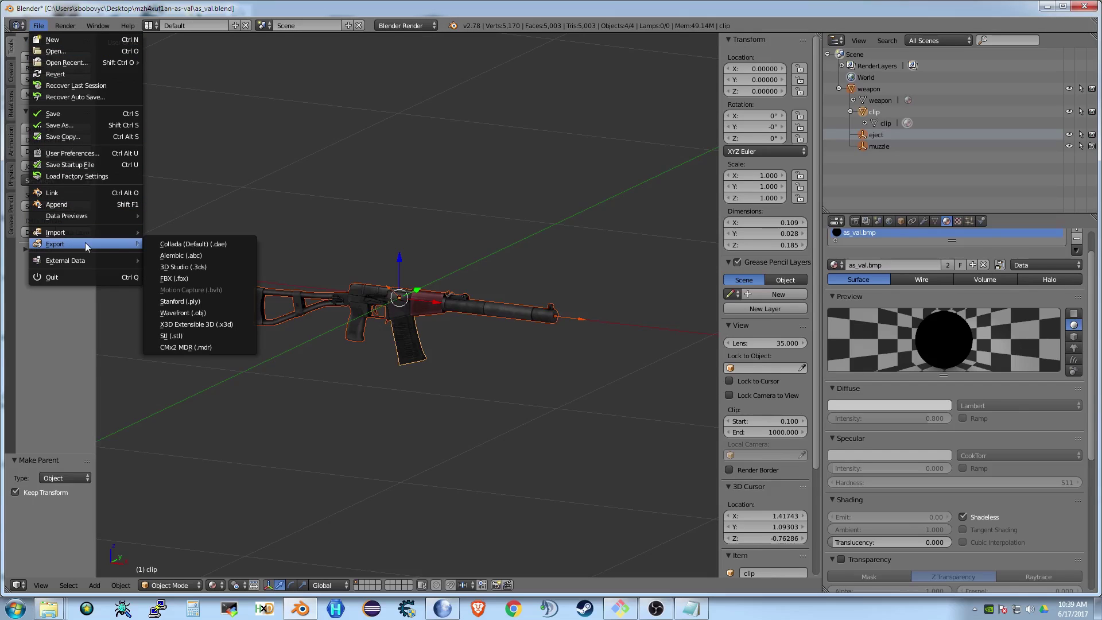
pyautogui.click(228, 346)
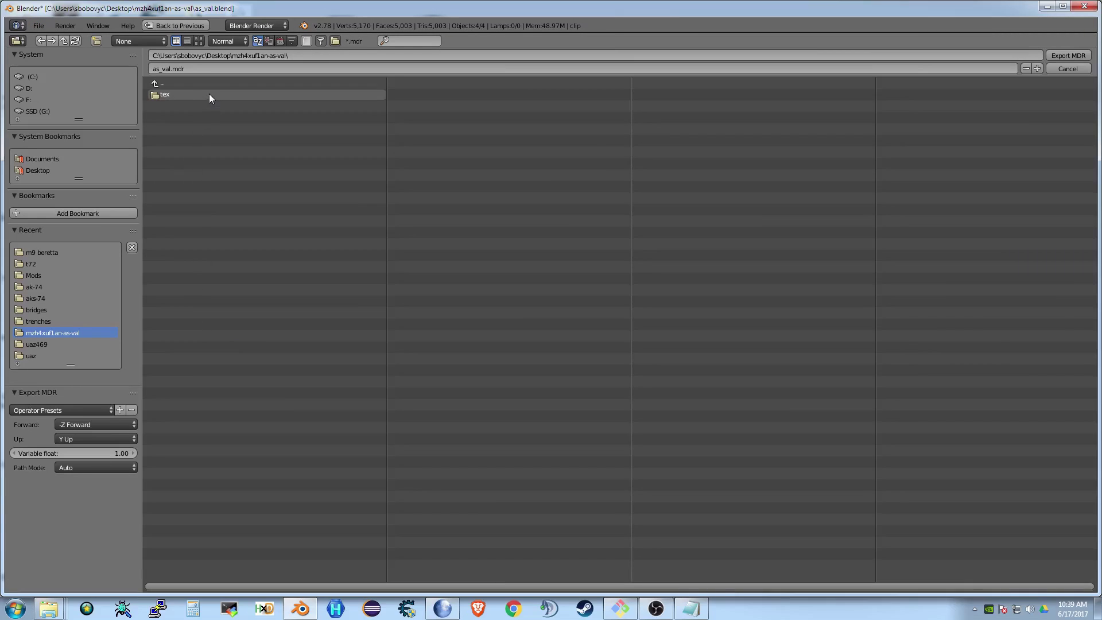
pyautogui.click(31, 275)
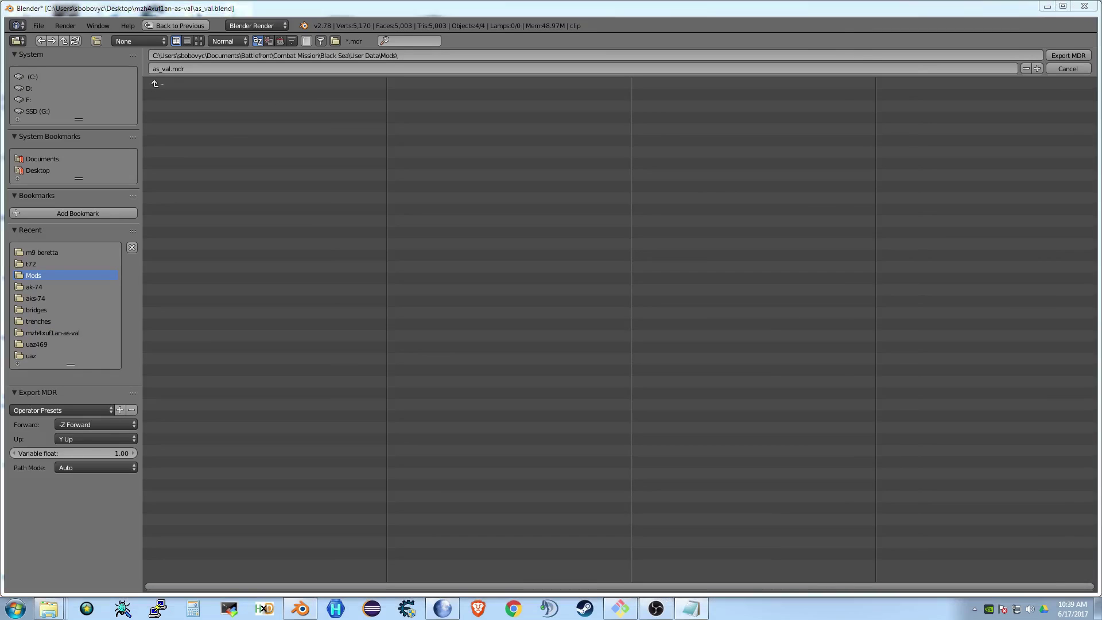
pyautogui.click(194, 68)
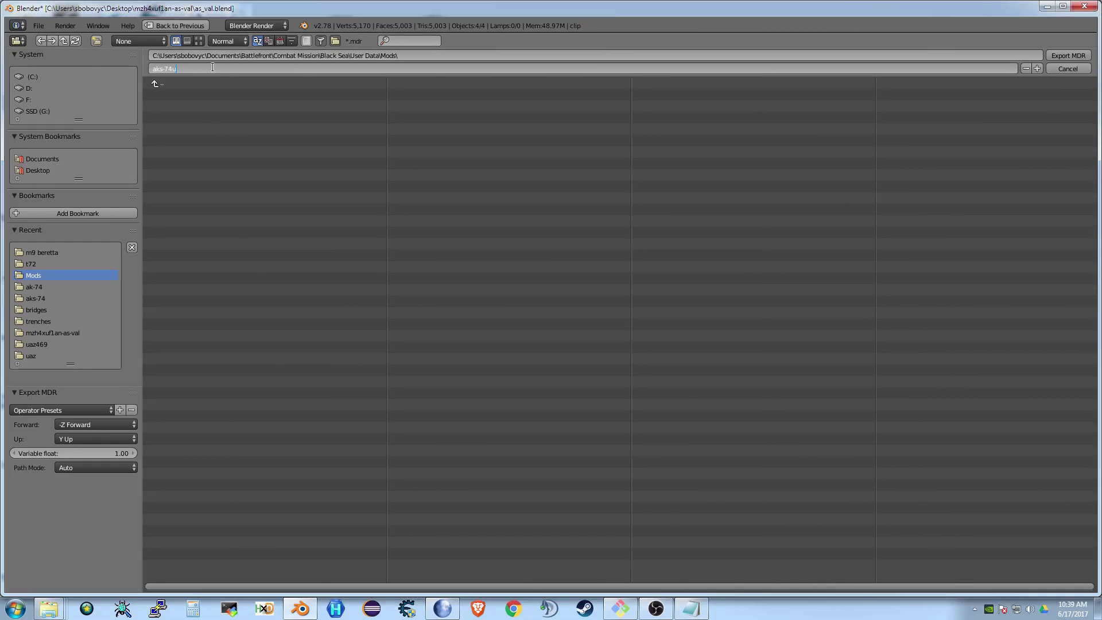